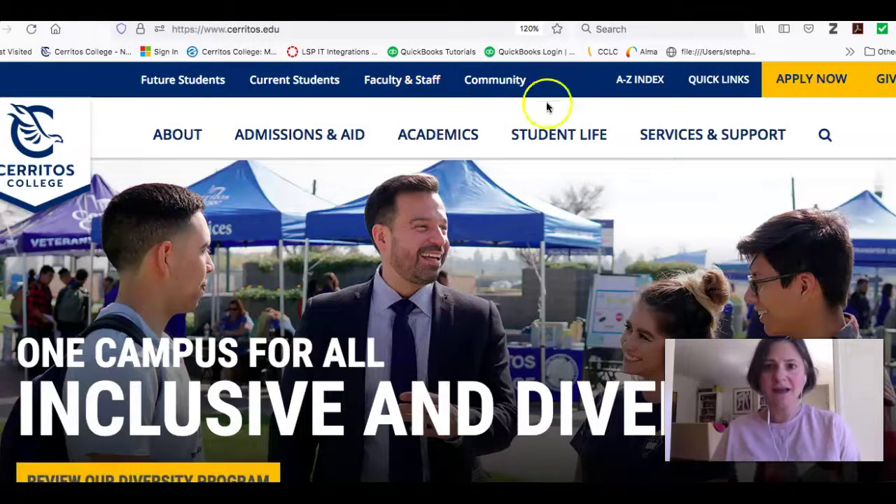
Step: Open the library site through the college's quick links and go to its Research Guides
click(712, 80)
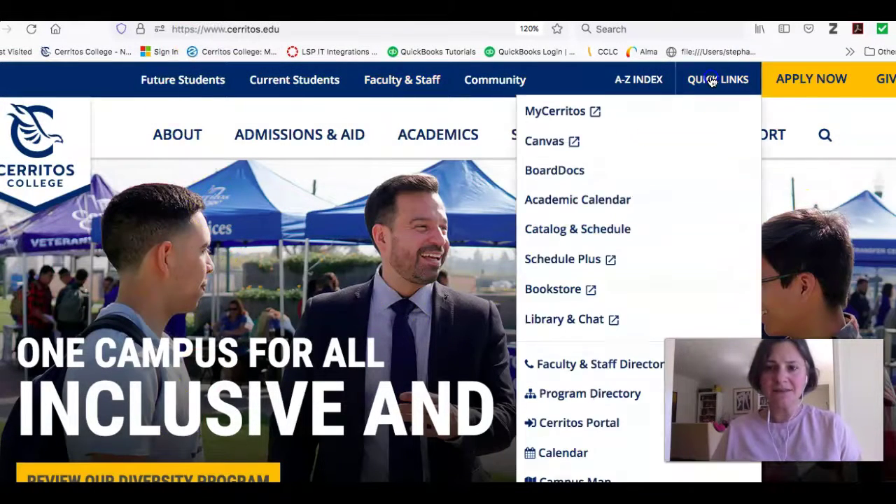
click(552, 322)
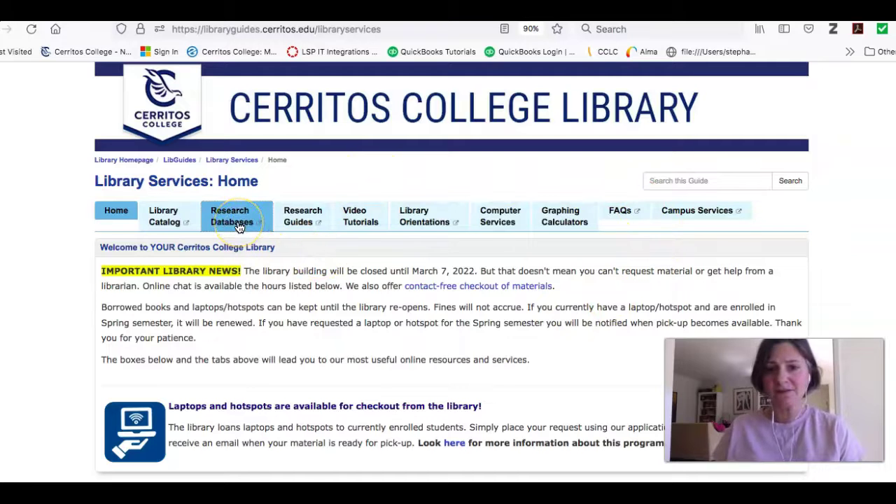
click(306, 221)
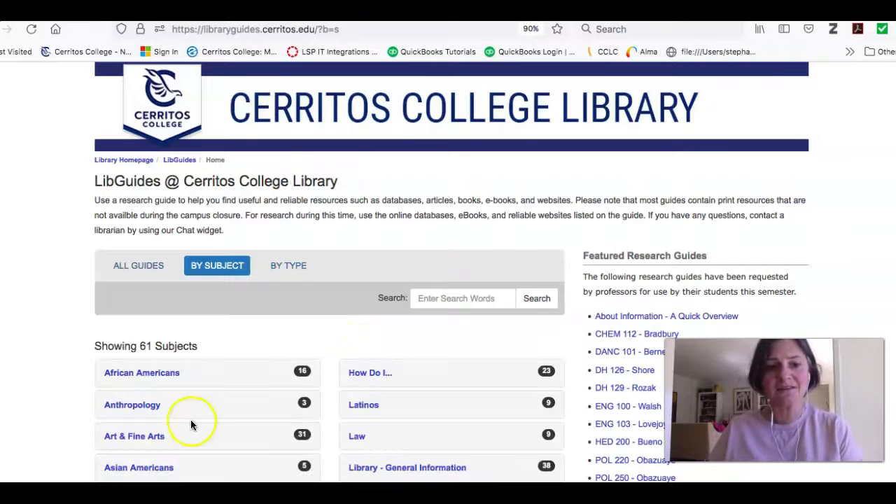
Step: Expand the Communication Studies subject and open the COM 100 Spring 2022 course guide
scroll(193, 423, down, 3)
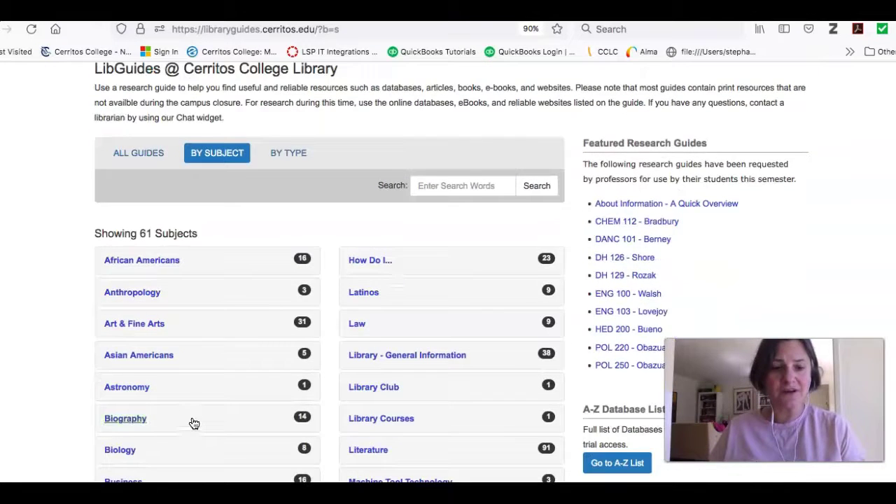
scroll(194, 424, down, 5)
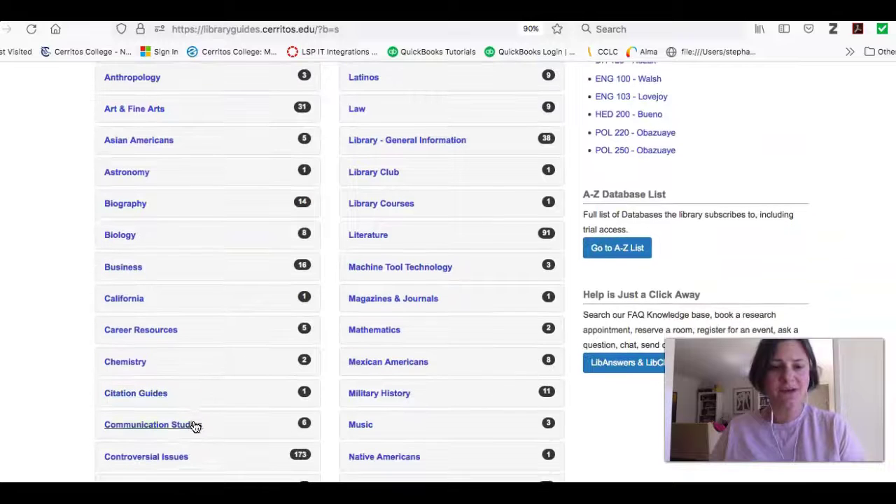
click(194, 428)
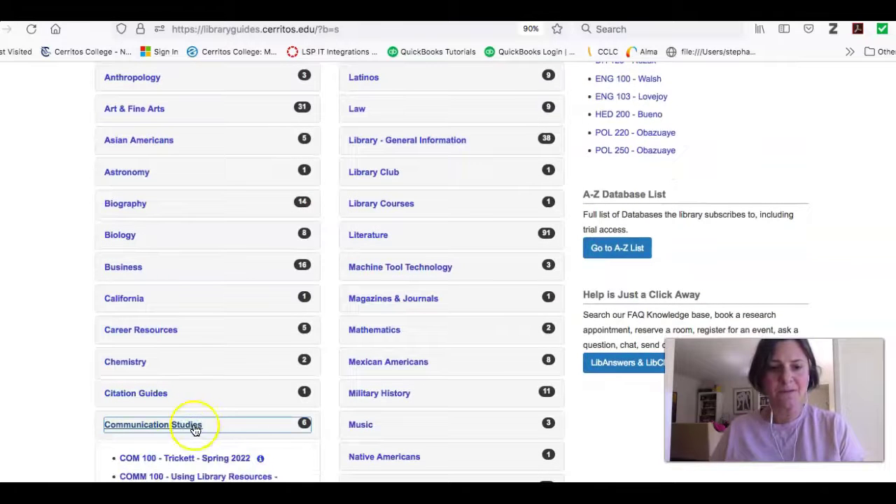
scroll(198, 427, down, 4)
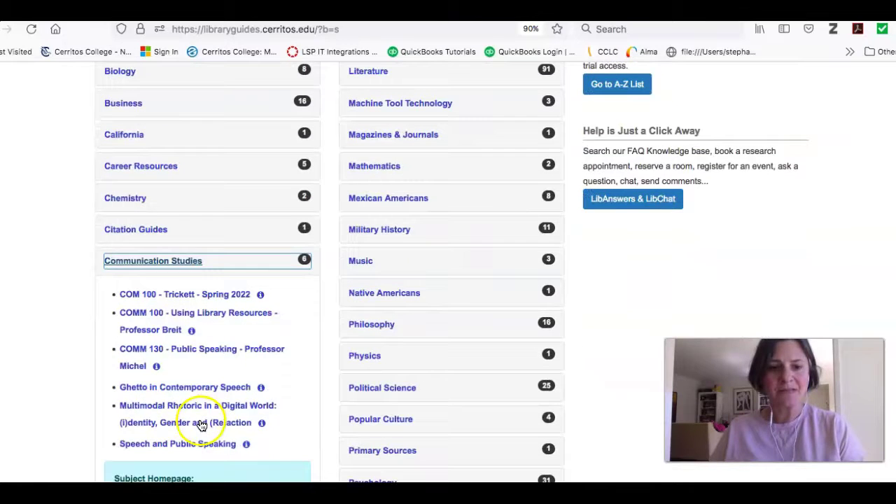
click(178, 299)
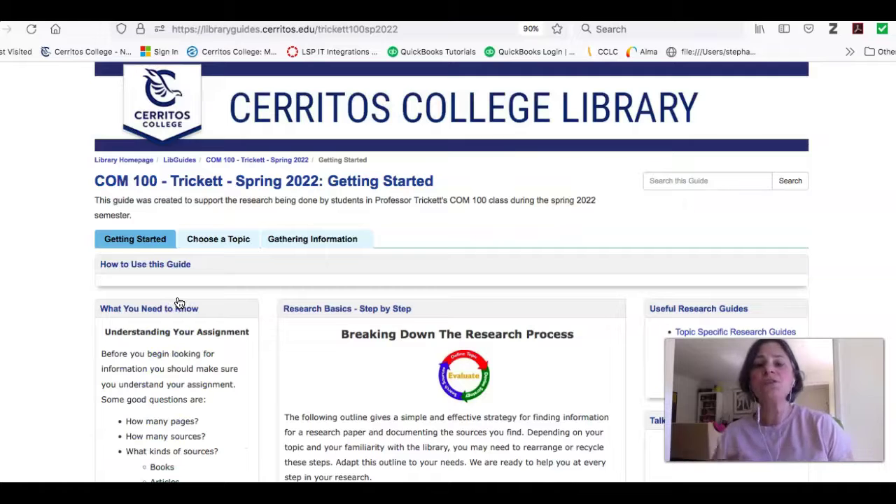
Step: Open the Gathering Information page of the COM 100 guide
click(415, 155)
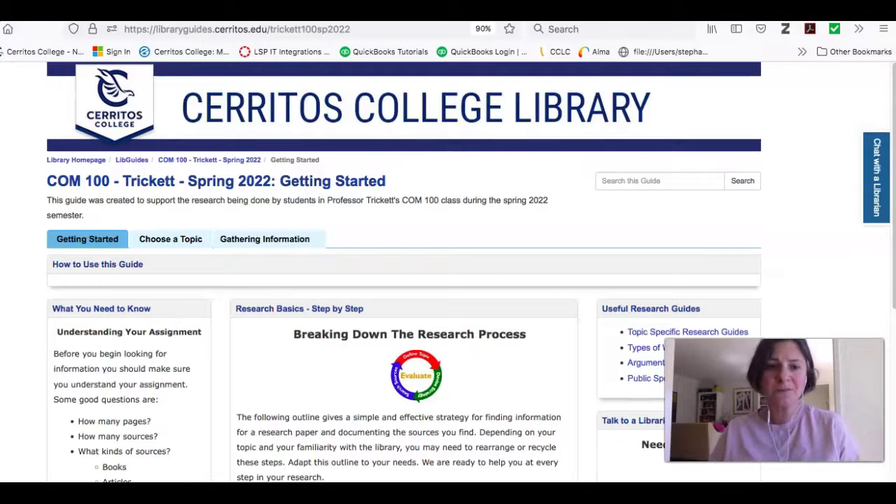
mouse_move(242, 236)
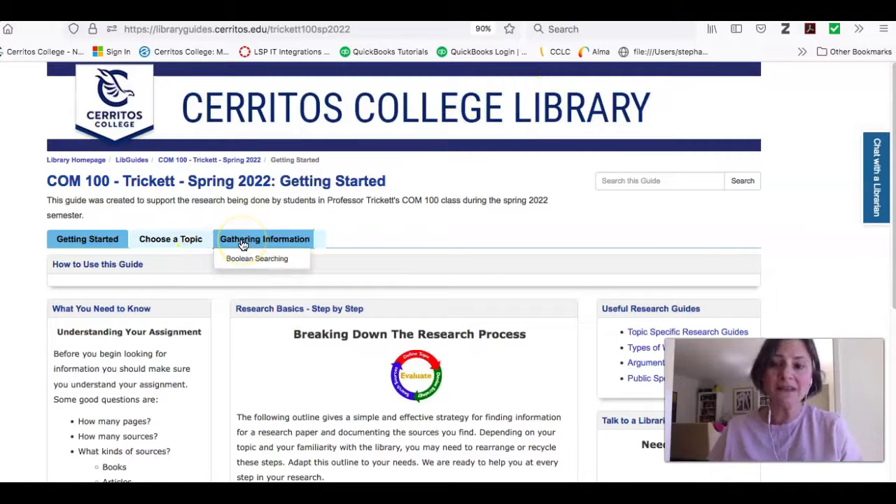
click(242, 241)
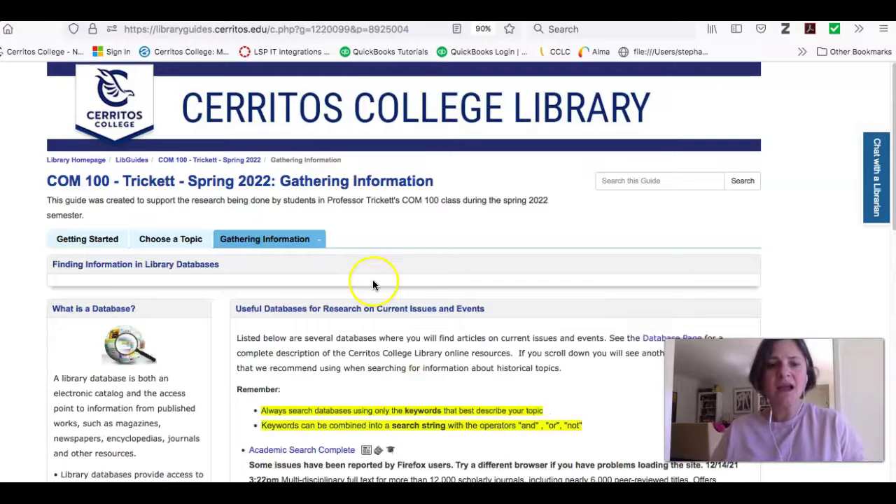
Step: Review the recommended databases for current issues and for historical events, with their descriptions
scroll(381, 294, down, 3)
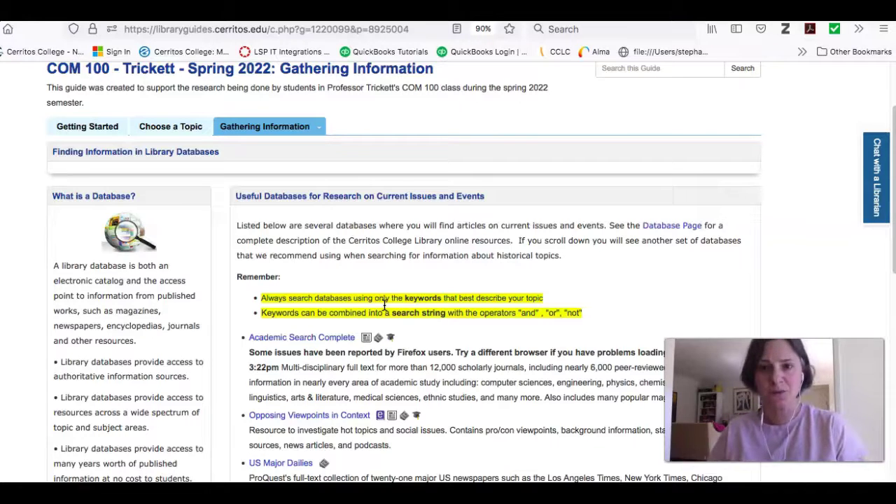
scroll(384, 306, down, 5)
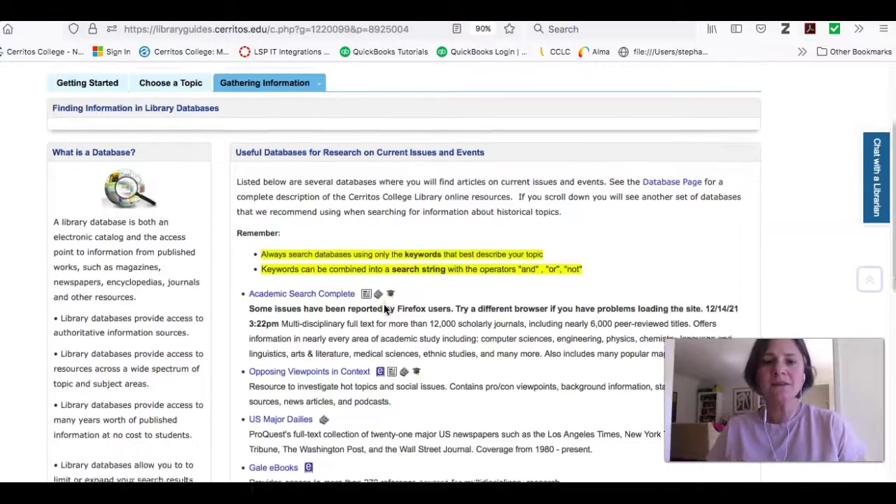
scroll(383, 309, down, 2)
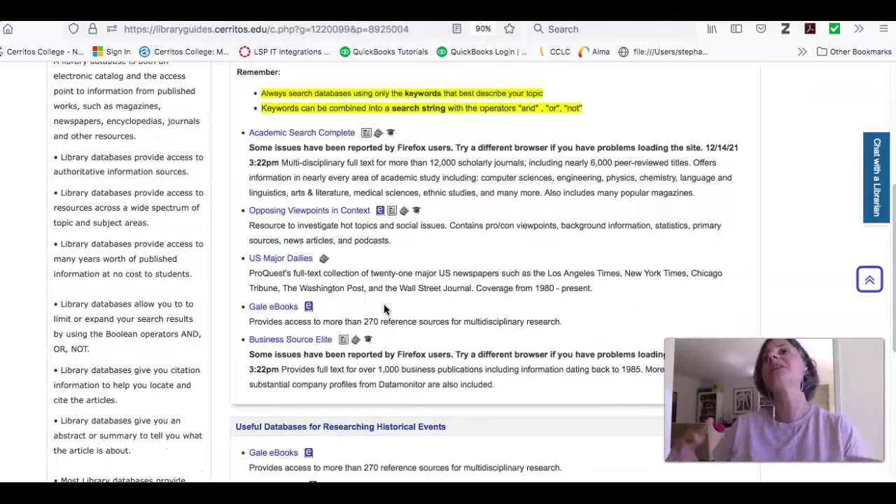
scroll(384, 308, down, 8)
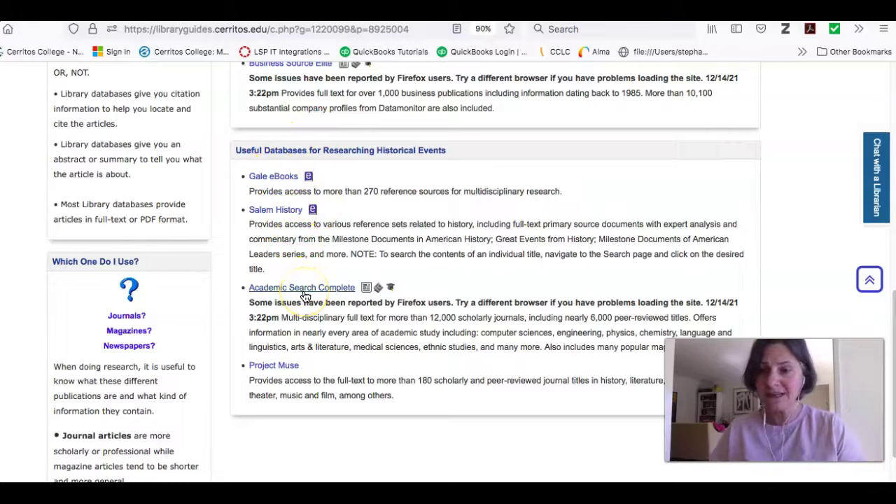
scroll(305, 297, up, 5)
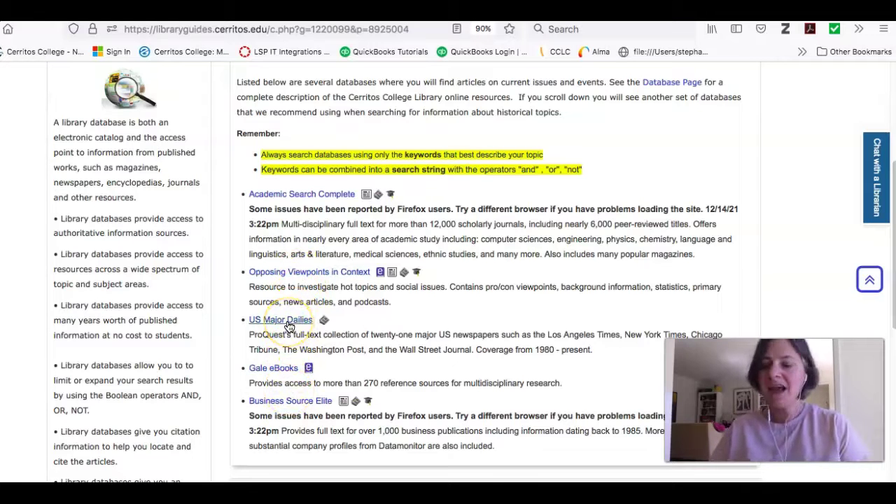
scroll(288, 327, down, 2)
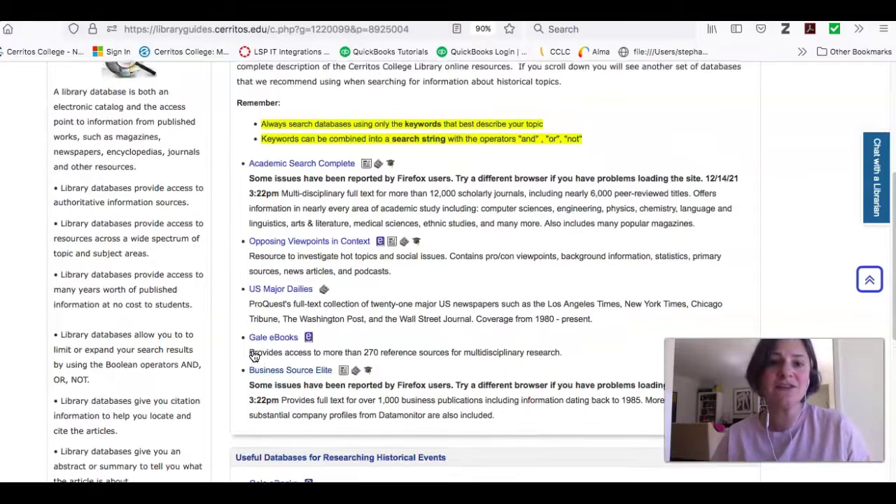
scroll(253, 355, up, 3)
scroll(253, 356, down, 3)
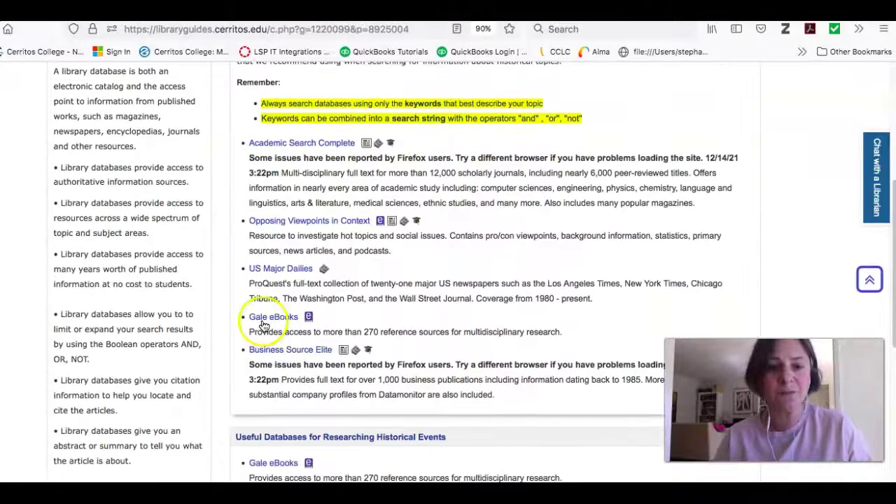
Step: Open the Gale eBooks database from the current issues list and log in with the prefilled library credentials
click(262, 317)
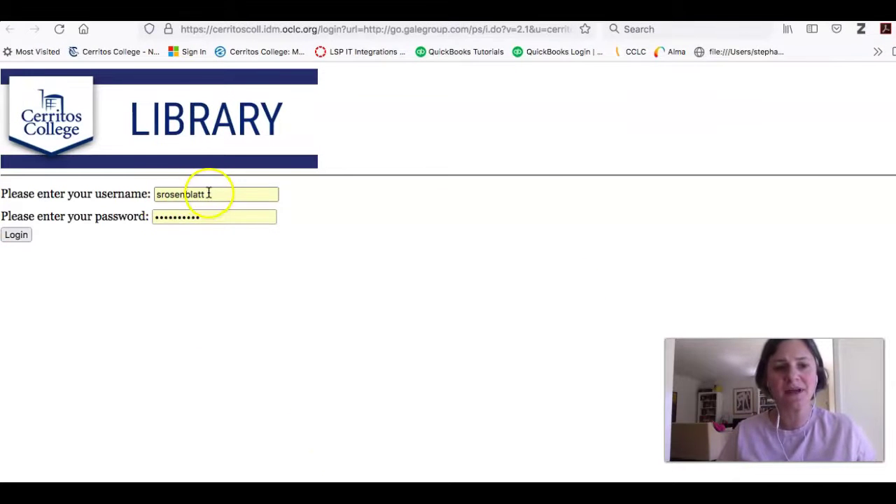
click(18, 236)
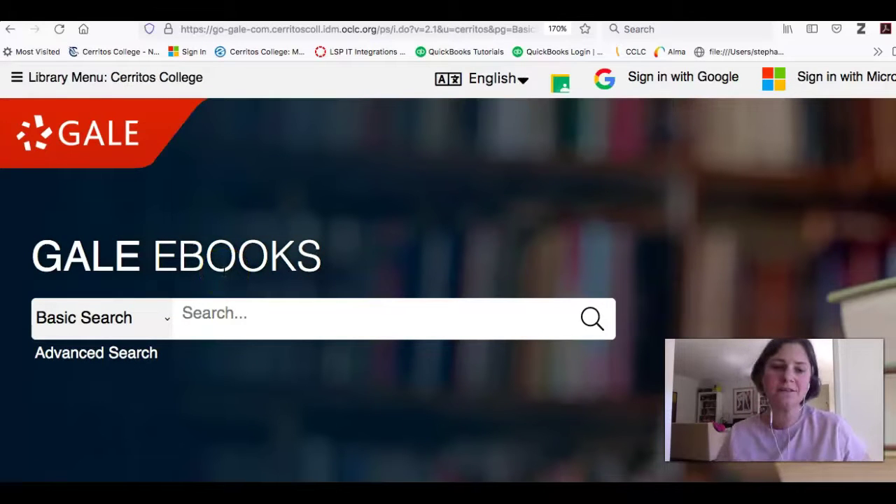
Step: Run a basic search in Gale eBooks for the suggested term "opioid crisis"
click(234, 316)
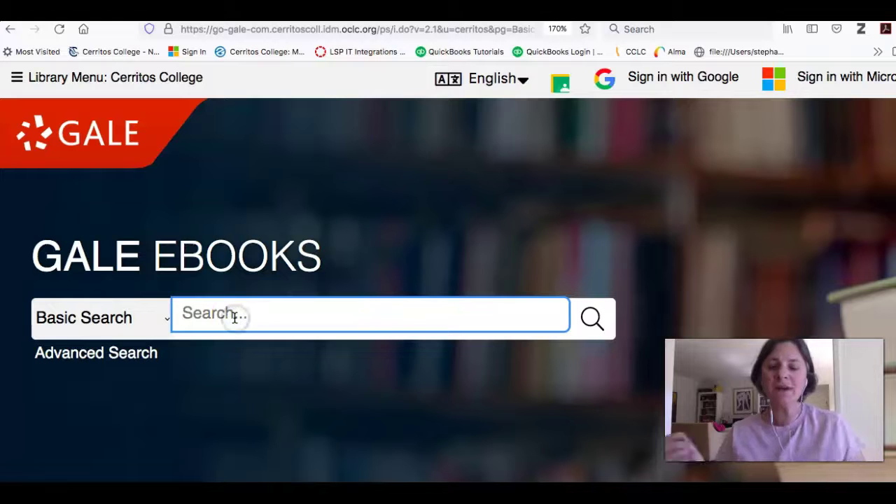
text("opo)
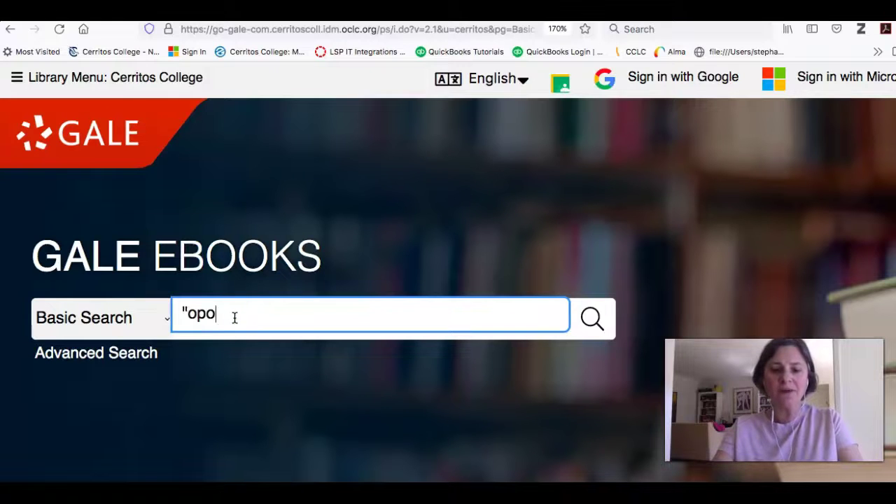
text(id)
key(BackSpace)
key(BackSpace)
key(BackSpace)
text(iod)
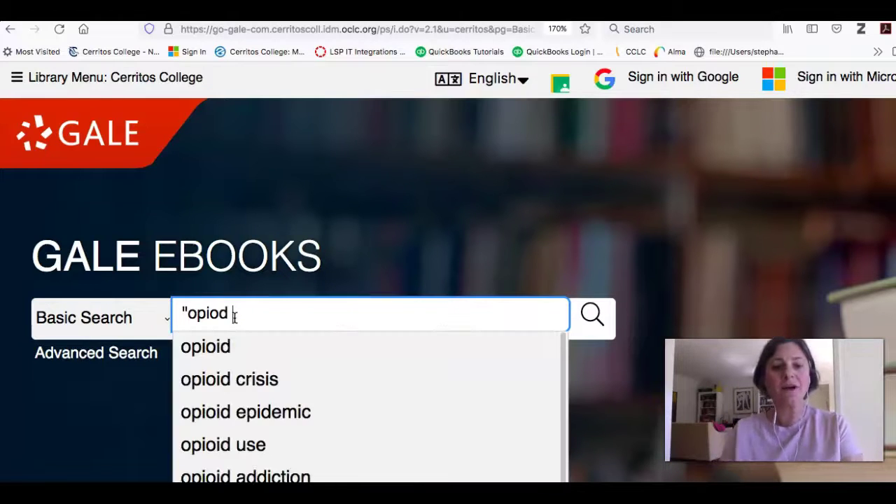
click(225, 380)
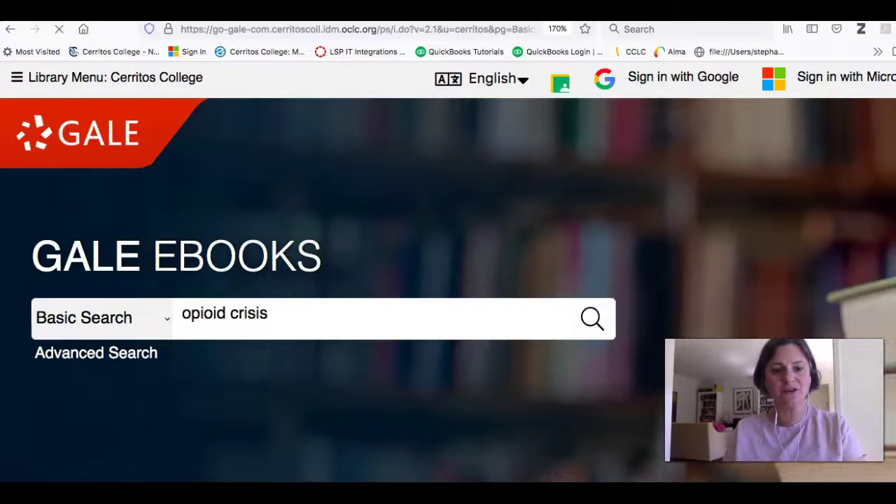
click(600, 326)
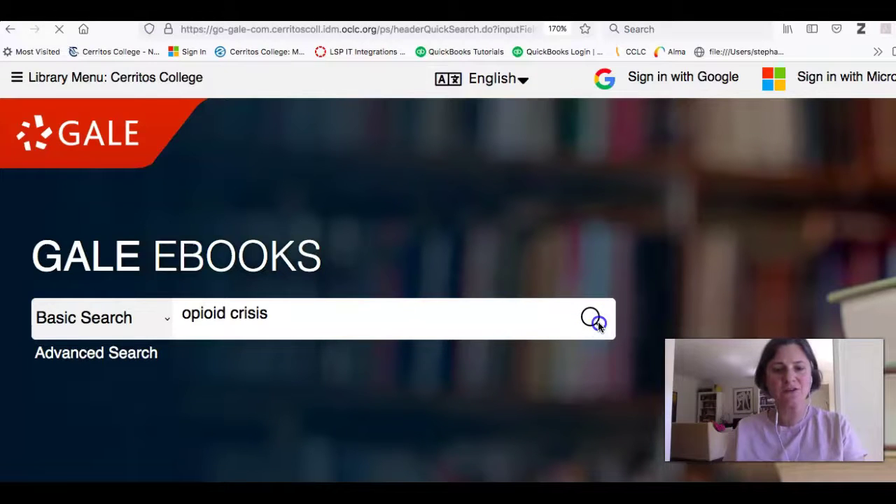
Step: Look over the search results and open the "Opioid Epidemic" entry from The Gale Encyclopedia of Medicine
scroll(493, 375, down, 2)
scroll(493, 377, down, 3)
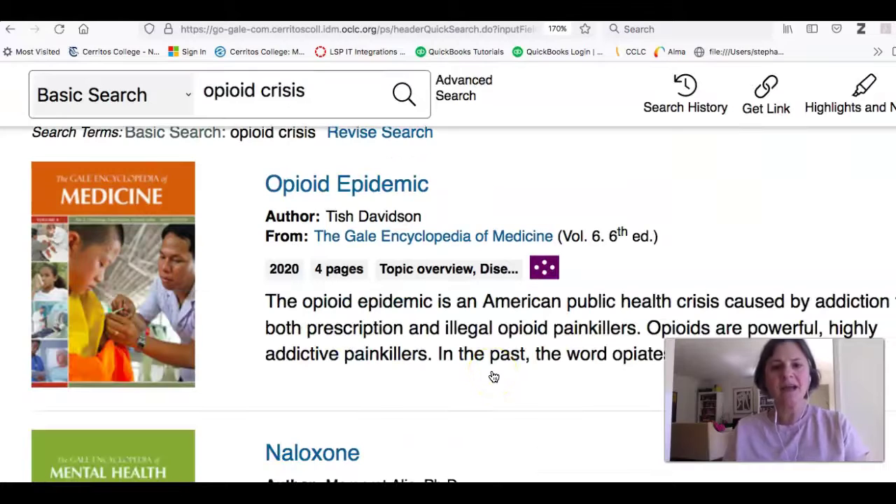
scroll(494, 376, down, 2)
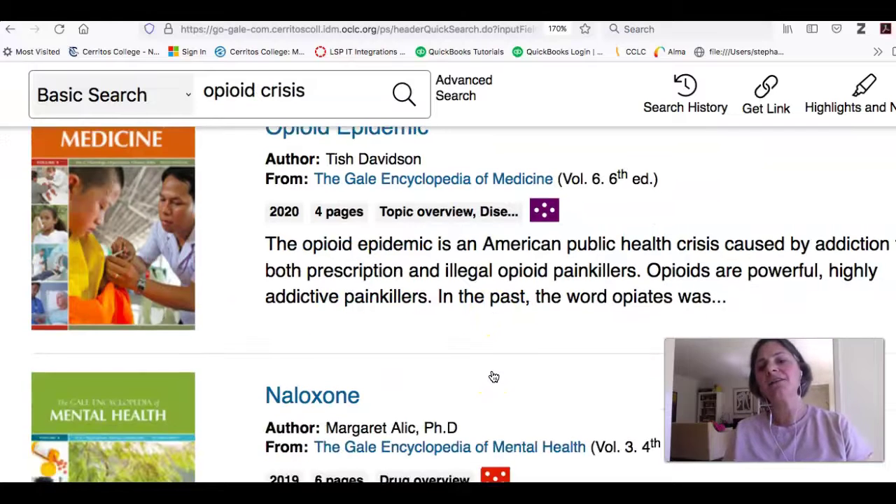
scroll(493, 377, up, 1)
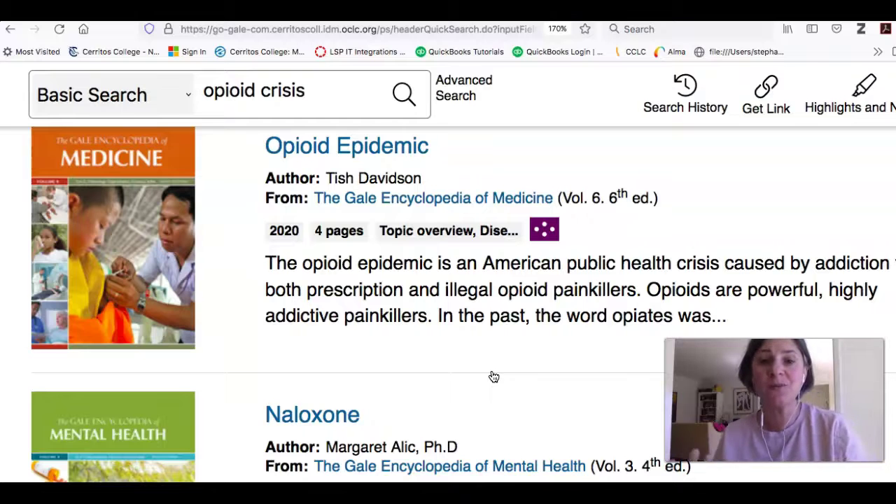
click(466, 369)
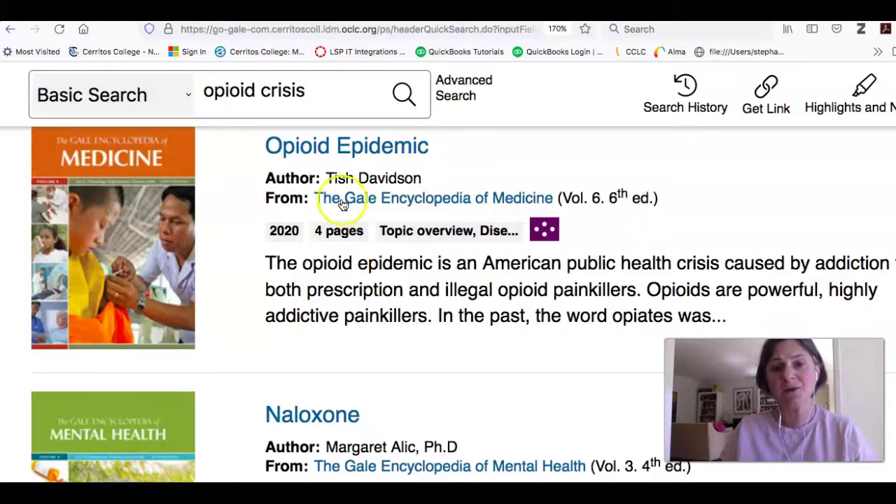
click(367, 145)
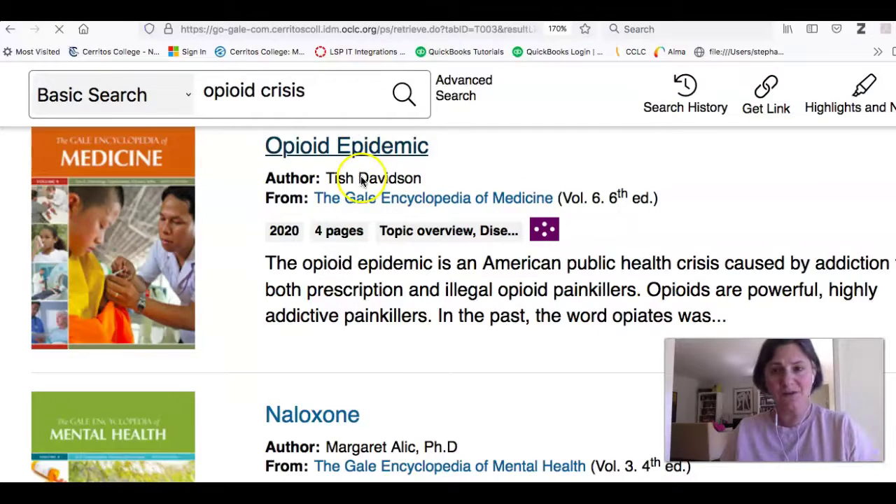
Step: Read through the Opioid Epidemic article, examining its definition, description, history and statistics on opioid abuse
scroll(410, 291, down, 10)
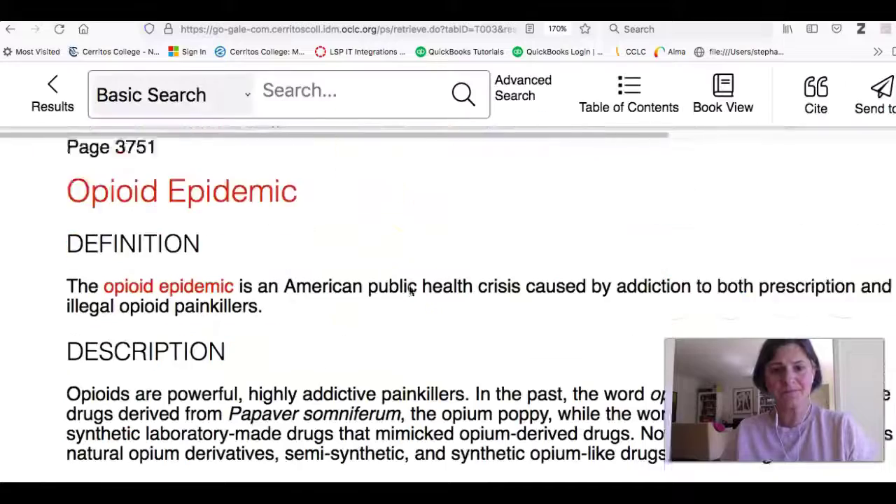
scroll(410, 291, down, 2)
click(343, 286)
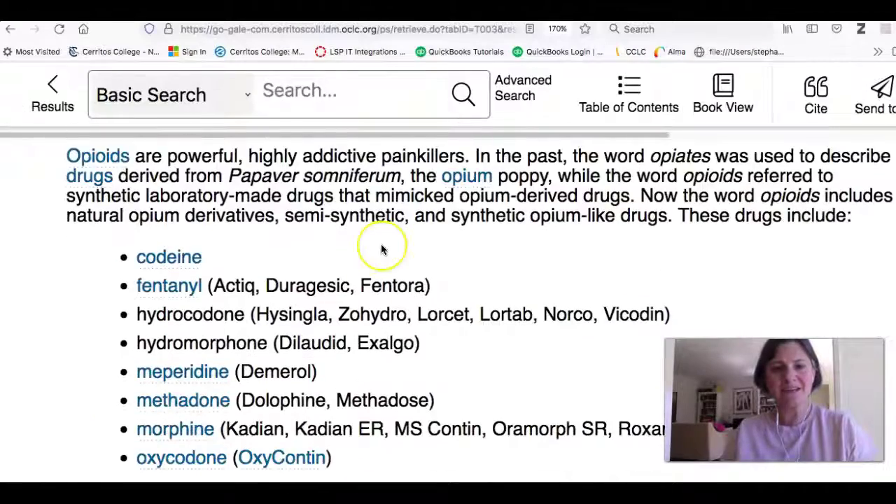
scroll(380, 246, down, 10)
scroll(381, 248, down, 15)
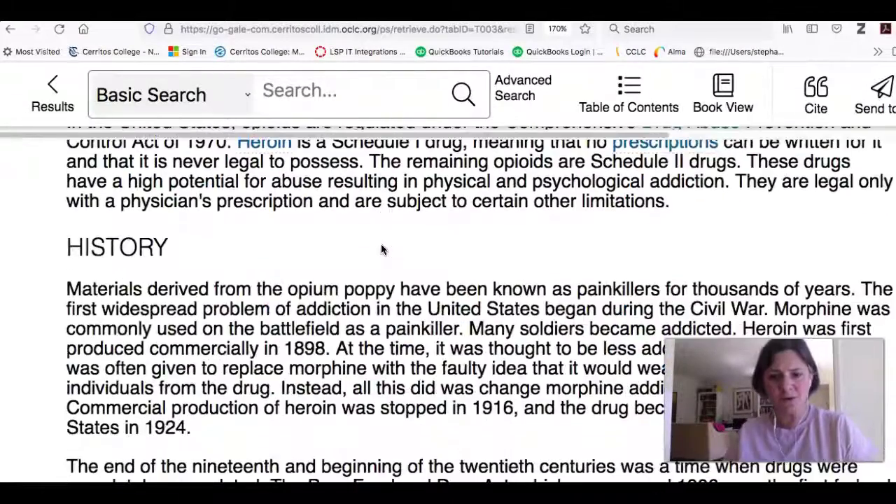
scroll(383, 249, down, 15)
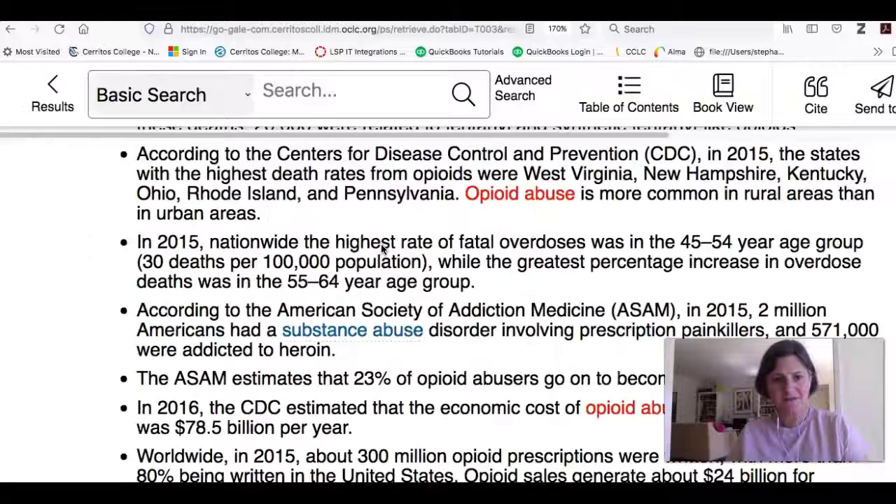
scroll(382, 249, up, 15)
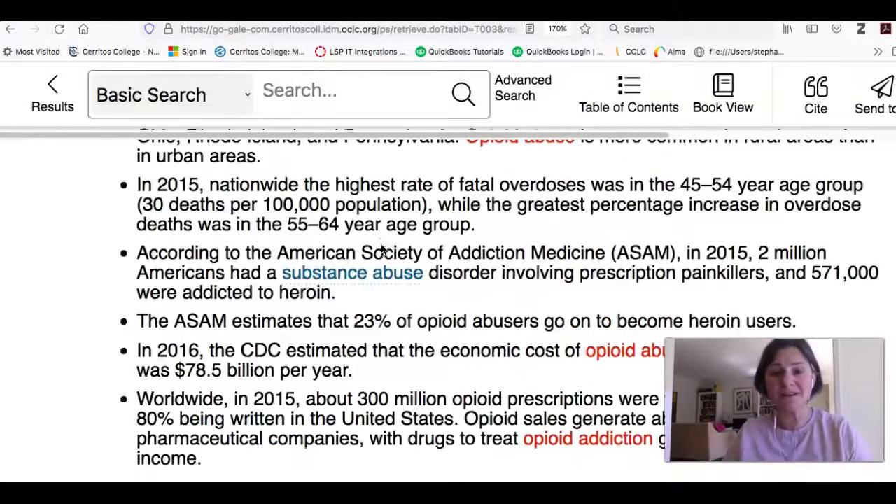
Step: Run a new basic search in Gale eBooks for the suggested term "student nonviolent coordinating committee sncc"
scroll(381, 245, up, 15)
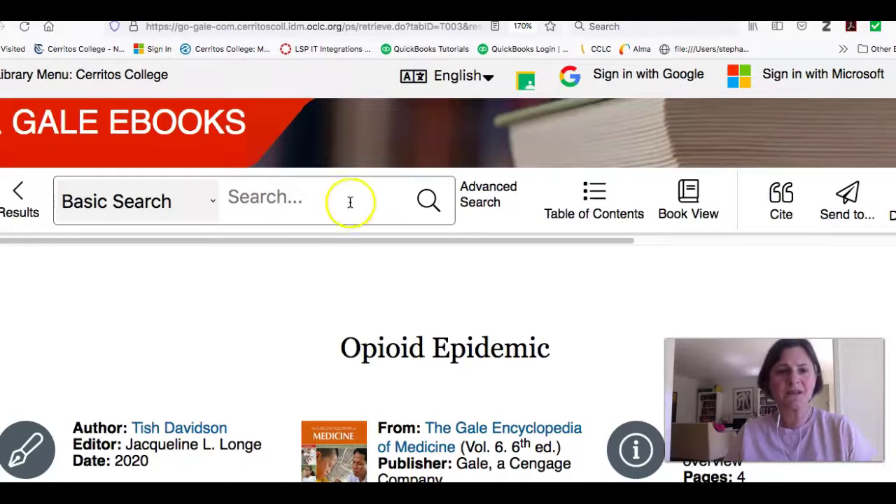
click(315, 203)
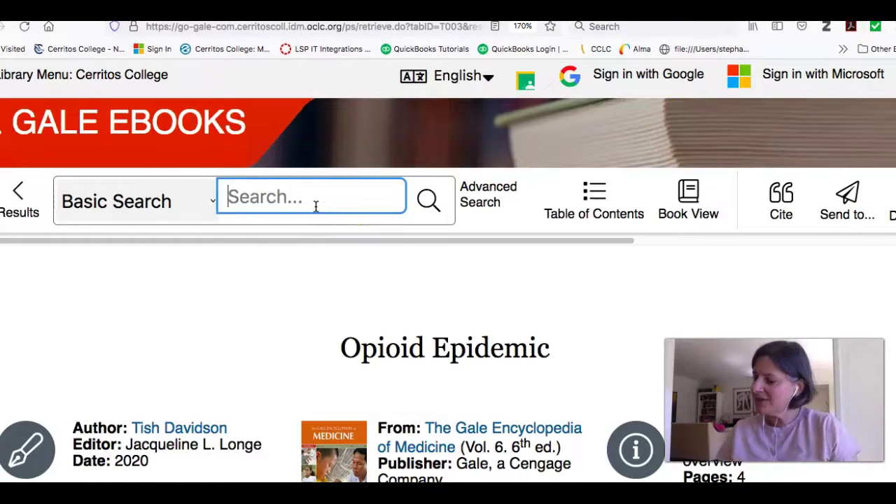
text("student nonviolen)
click(301, 238)
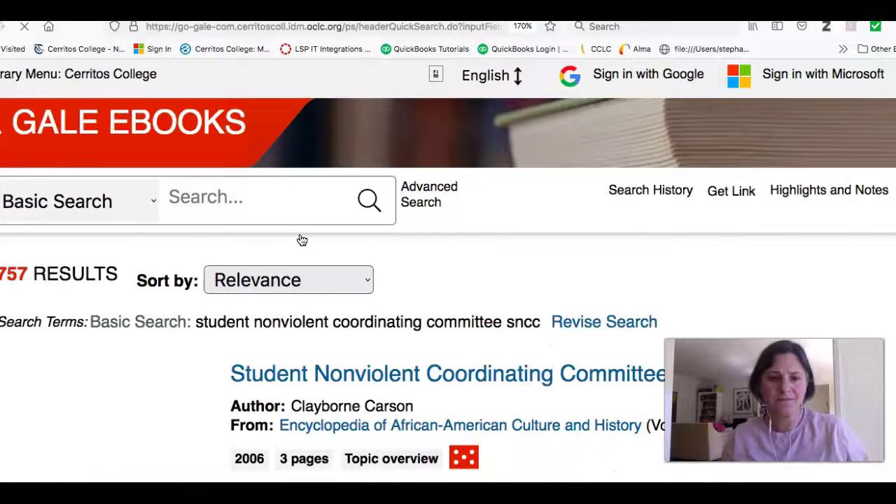
Step: Look over the search results, comparing the encyclopedias, dates and summaries of the Student Nonviolent Coordinating Committee entries
scroll(426, 319, down, 1)
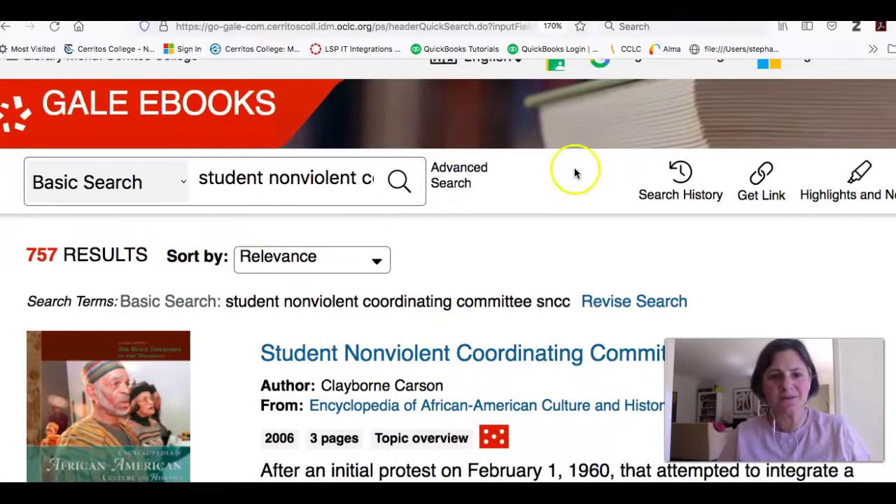
scroll(574, 174, down, 3)
scroll(552, 199, up, 1)
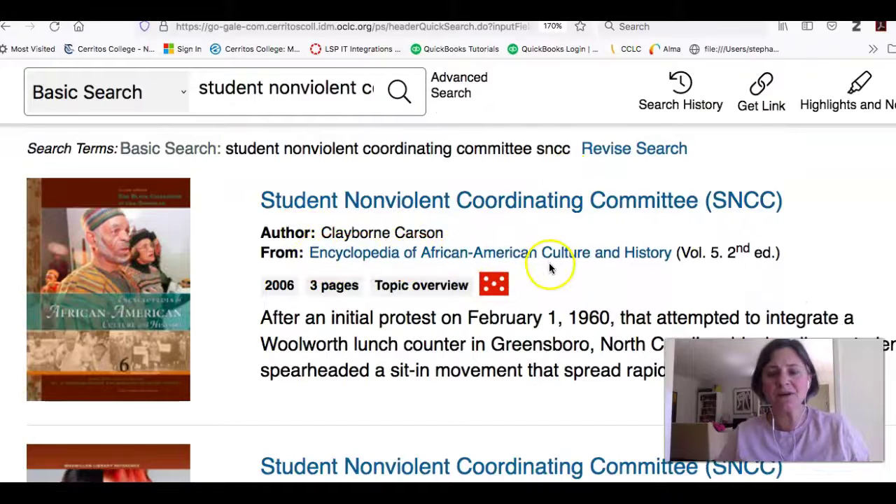
scroll(549, 263, down, 3)
scroll(550, 262, down, 2)
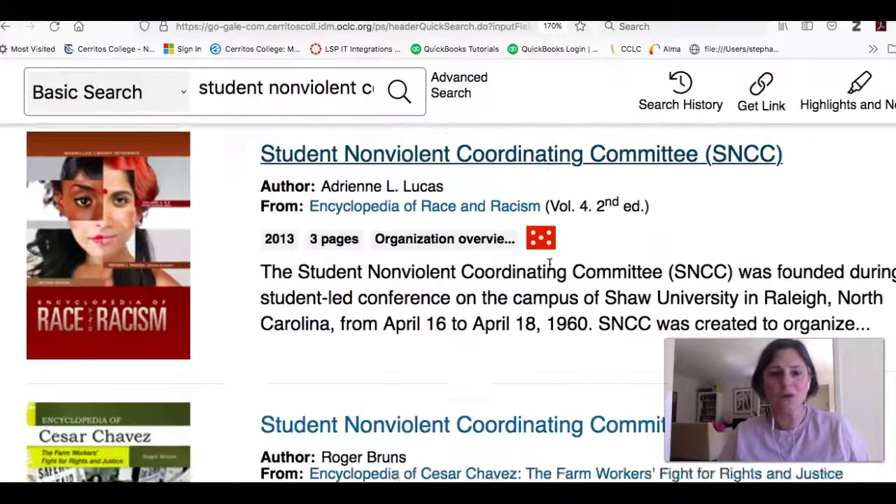
scroll(421, 206, down, 6)
scroll(420, 206, down, 5)
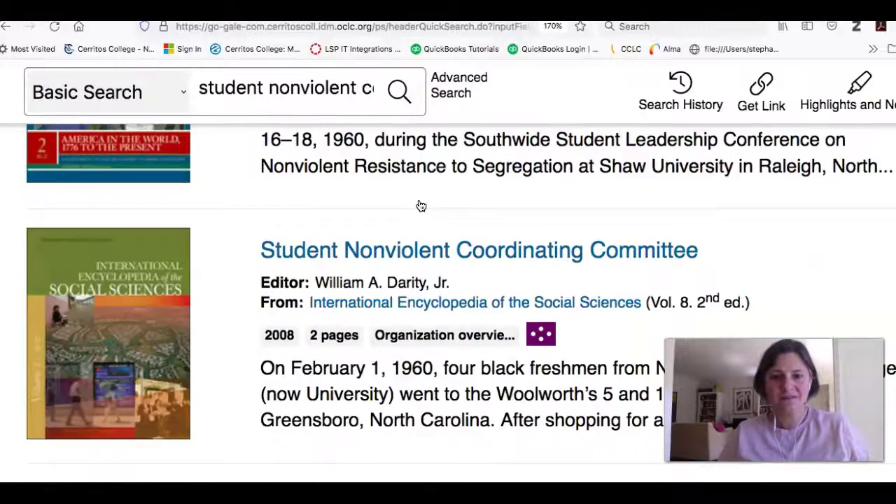
scroll(421, 206, up, 5)
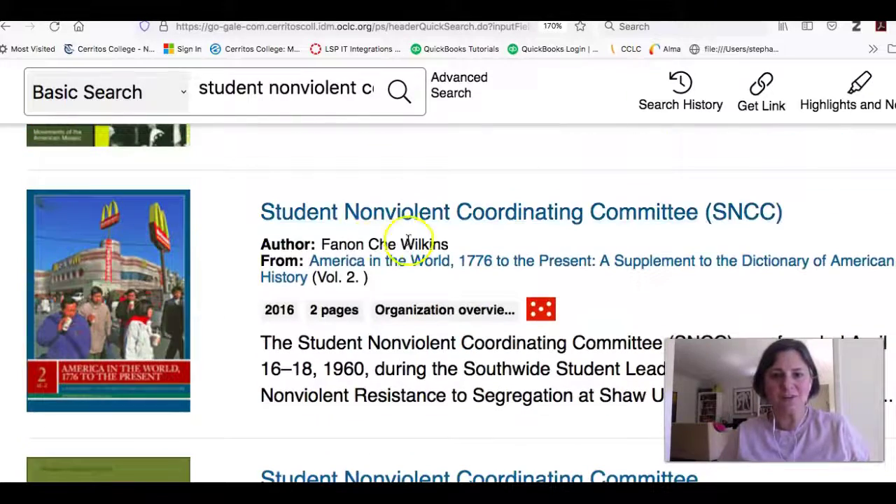
scroll(471, 254, down, 3)
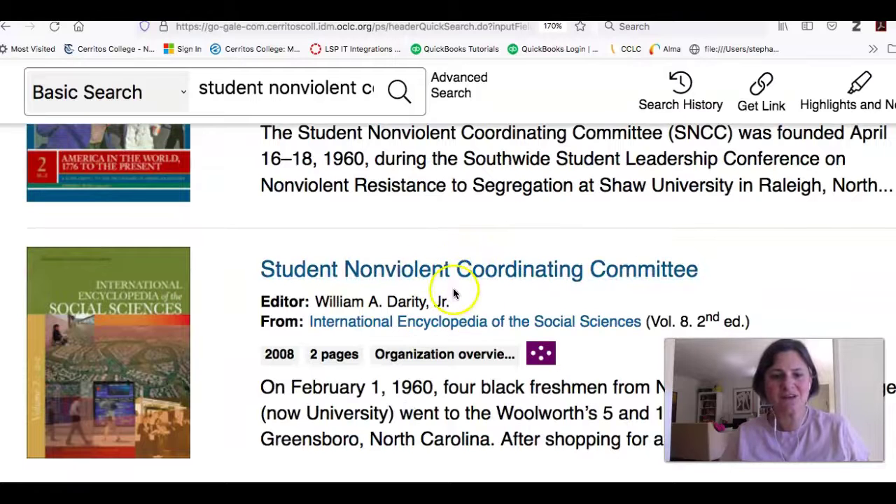
scroll(452, 287, up, 3)
Step: Open the SNCC entry from America in the World, 1776 to the Present and skim through its full article
click(429, 199)
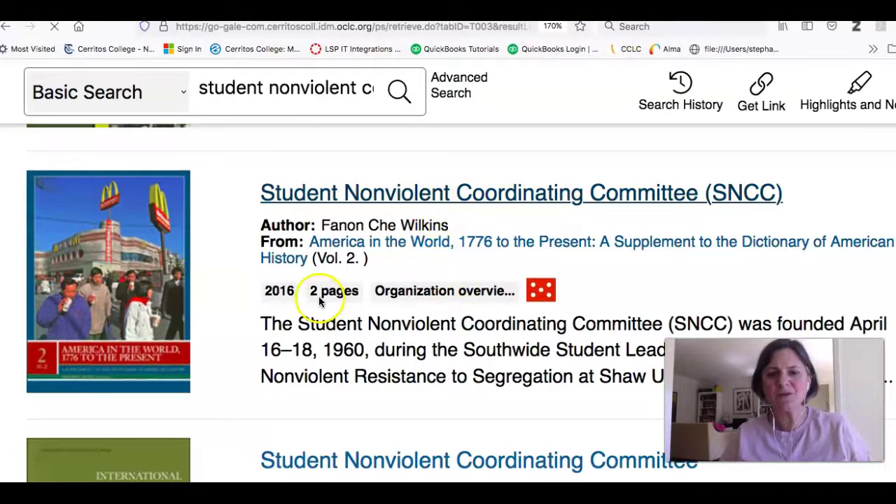
scroll(402, 311, down, 5)
scroll(401, 313, down, 15)
scroll(402, 312, down, 20)
scroll(402, 312, up, 20)
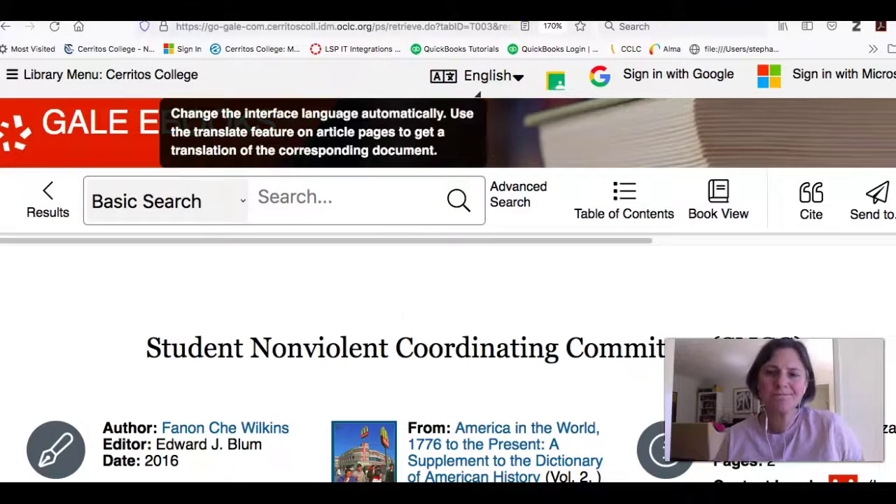
Step: Open Academic Search Complete from the library guide and search it for "residential schools" AND Canada
click(553, 9)
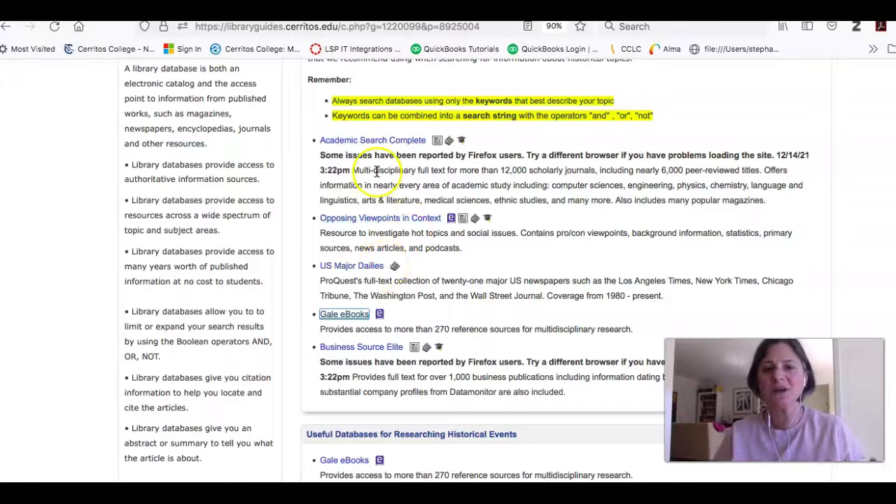
click(371, 140)
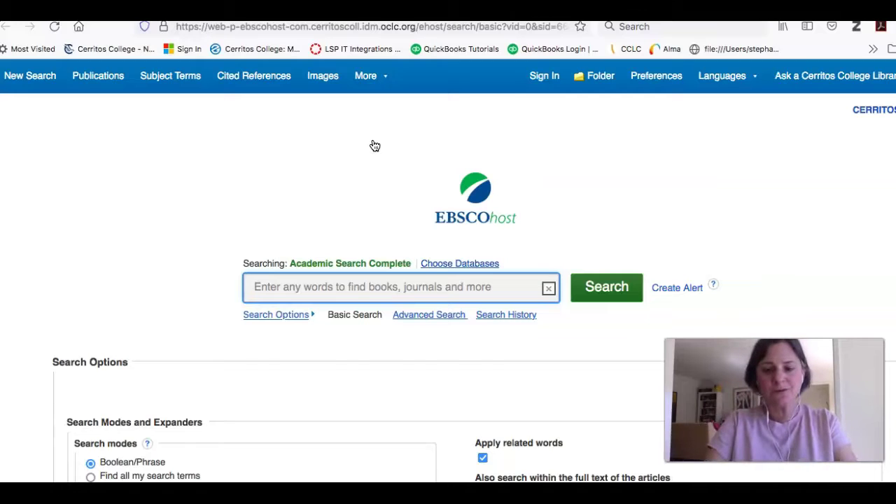
text("resident)
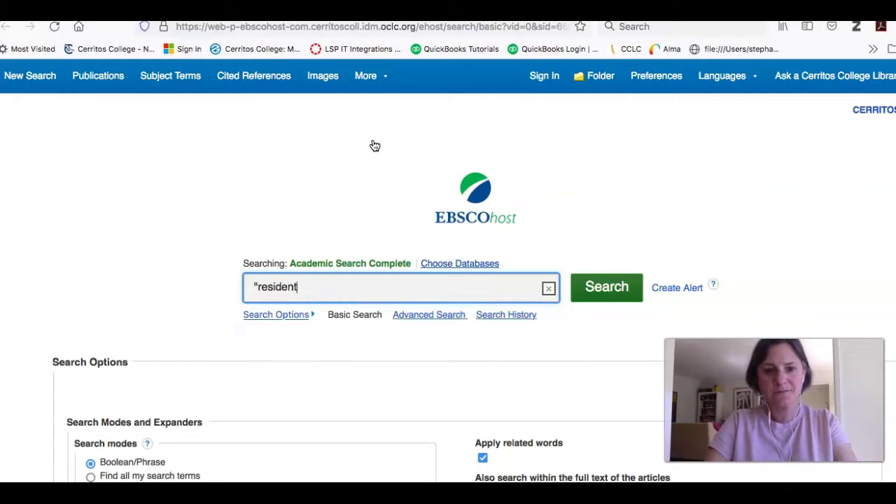
text(ial schools" AN)
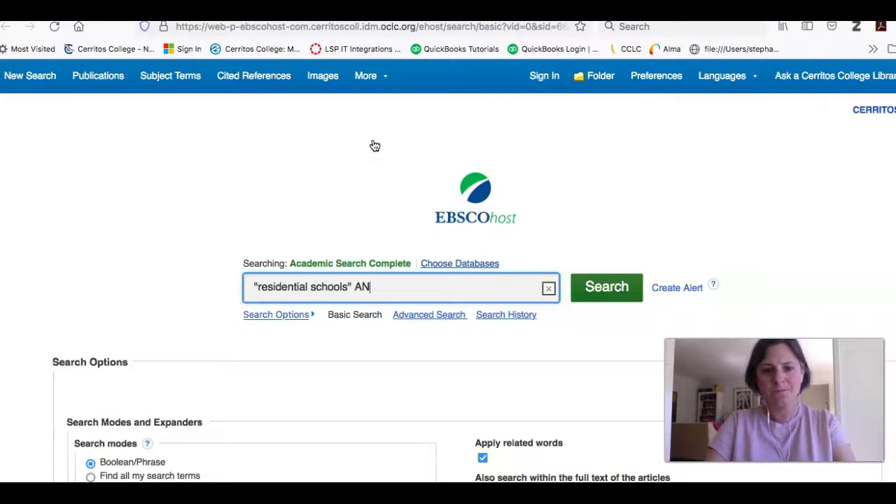
text(D Canada)
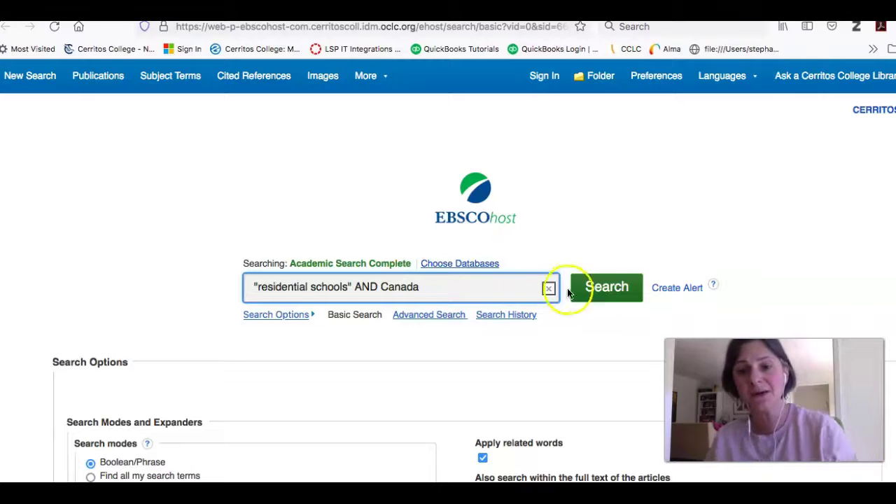
click(596, 295)
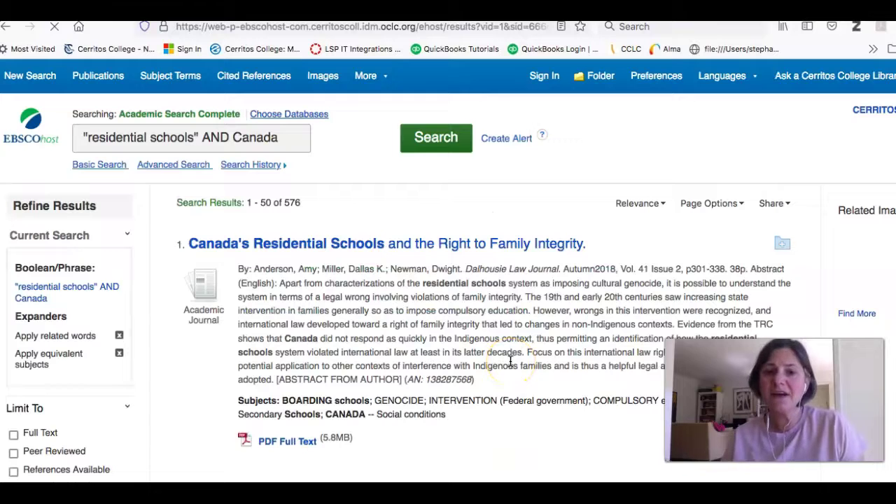
Step: Limit the residential schools search results to full text and check the publication date limiter
scroll(322, 360, down, 3)
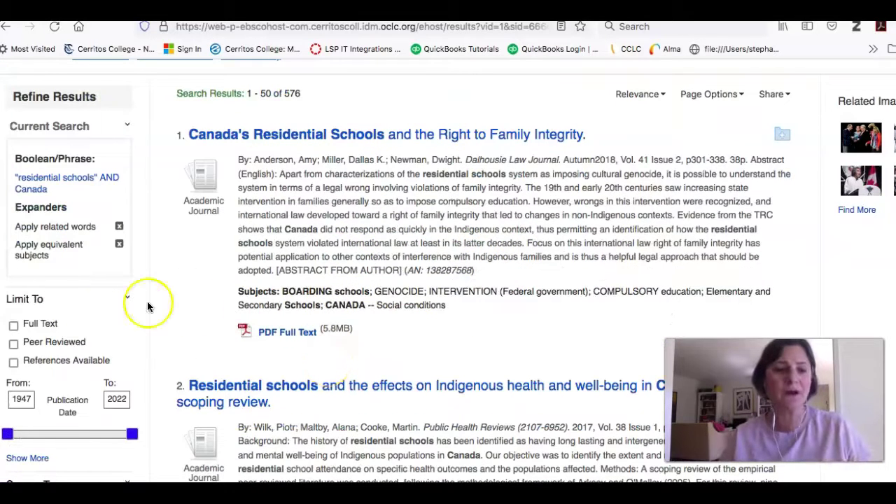
click(14, 326)
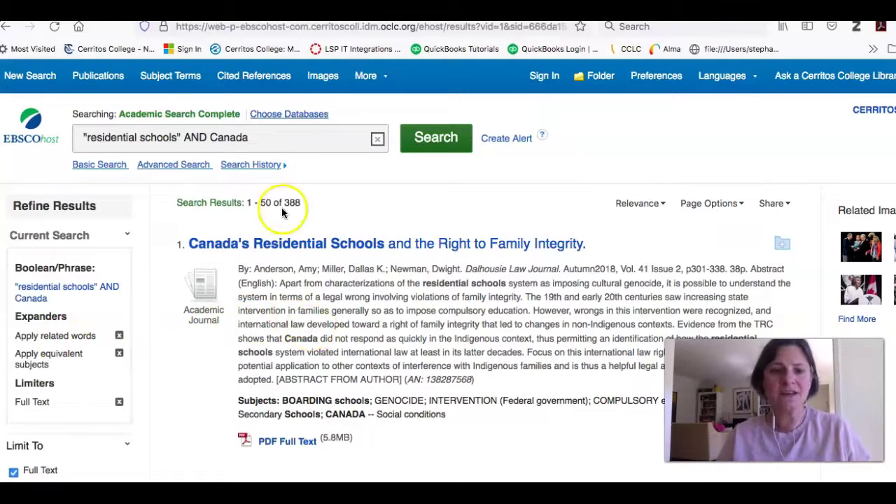
scroll(481, 279, down, 3)
scroll(481, 279, down, 1)
click(21, 416)
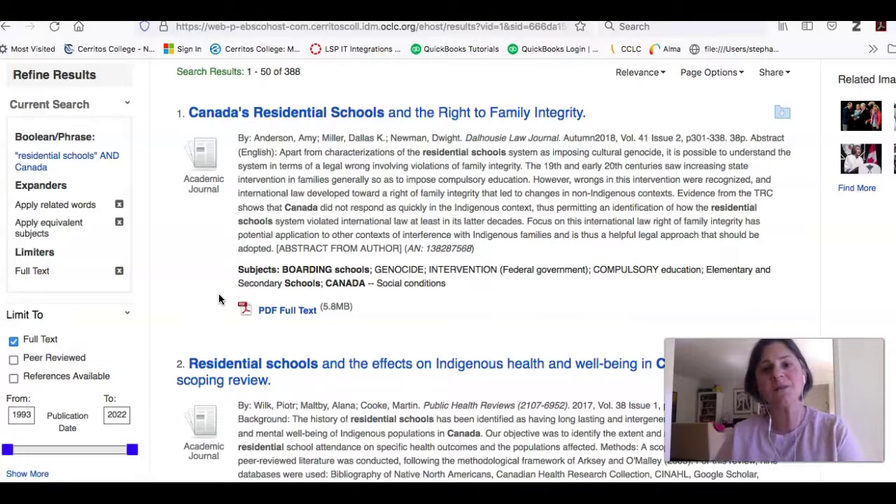
click(185, 312)
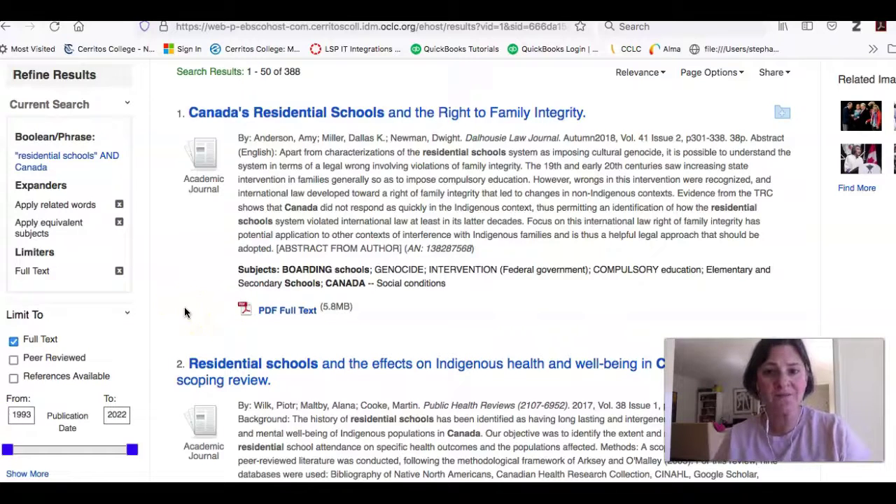
Step: Restrict the full-text results to the Magazines source type
scroll(245, 270, down, 5)
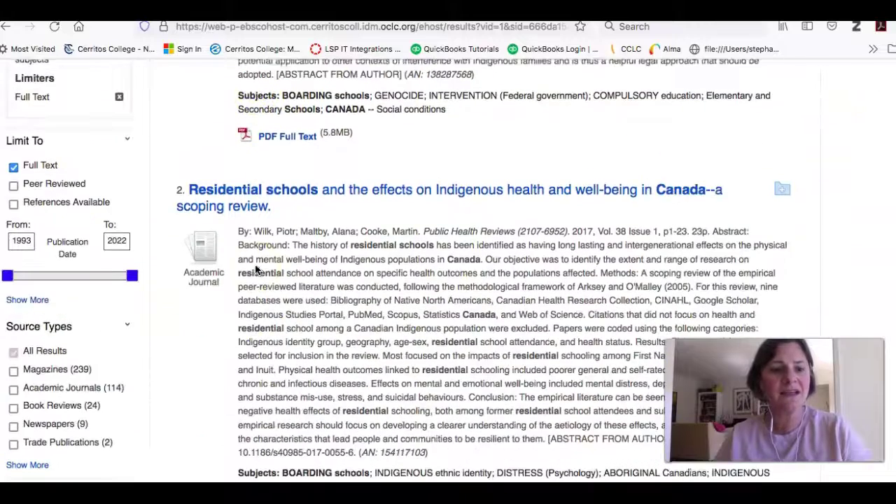
scroll(255, 270, down, 3)
click(83, 336)
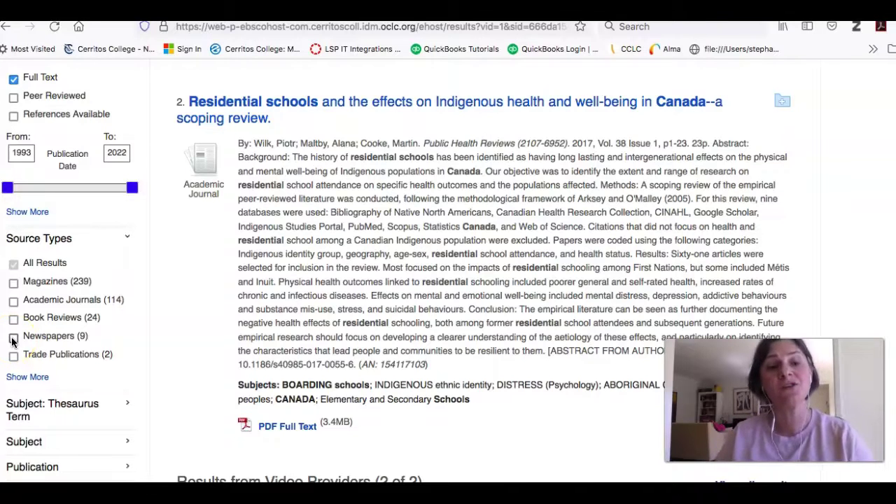
click(13, 284)
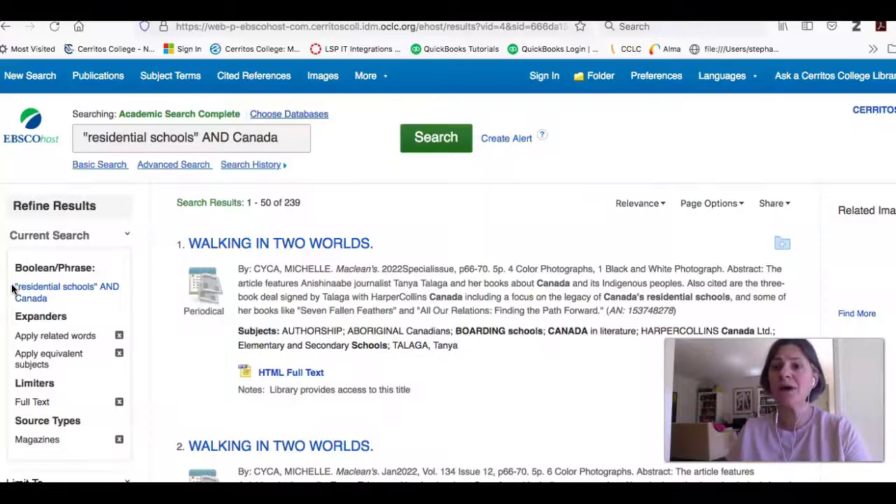
Step: Look over the magazine results and open the first article, "Walking in Two Worlds" from the Maclean's 2022 special issue
scroll(12, 288, down, 3)
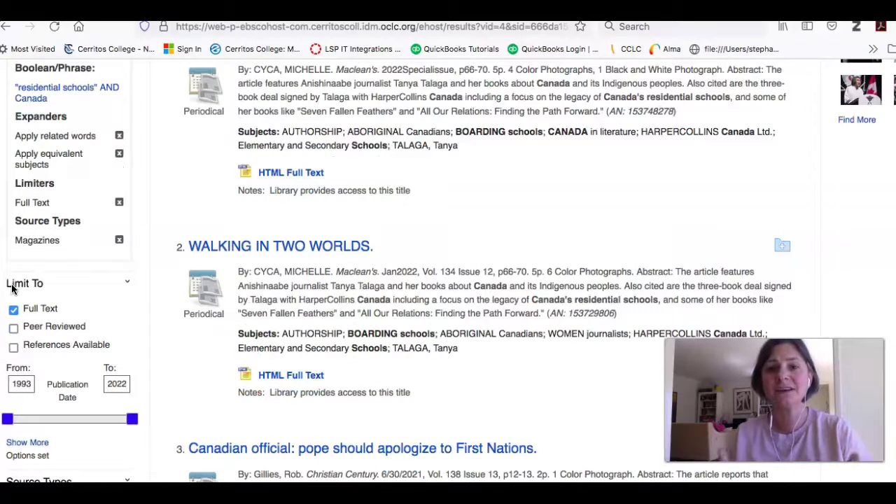
scroll(256, 280, up, 1)
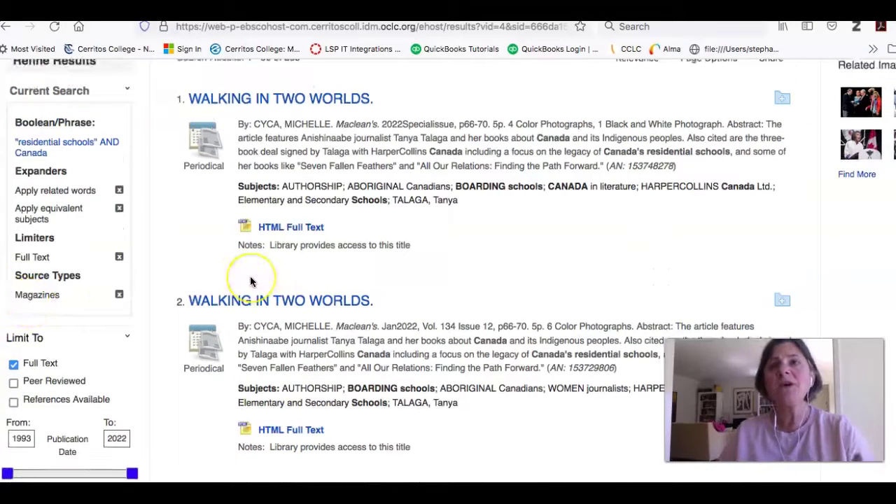
scroll(250, 276, up, 2)
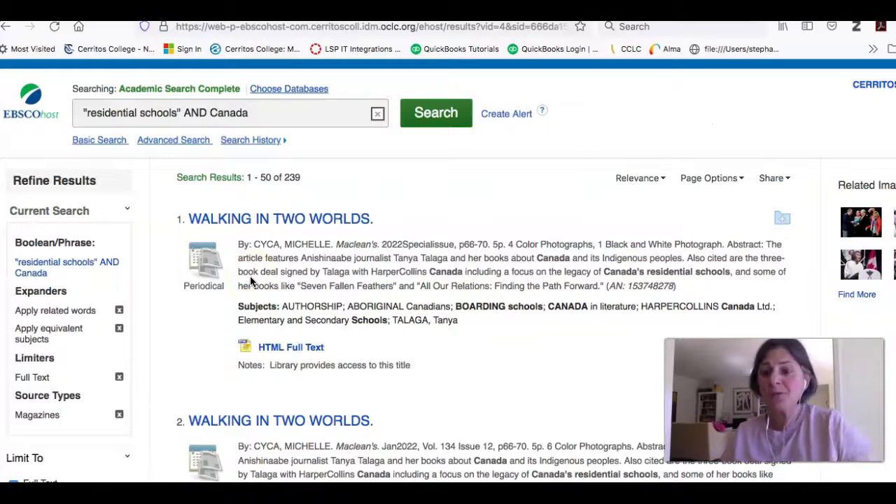
scroll(250, 276, down, 1)
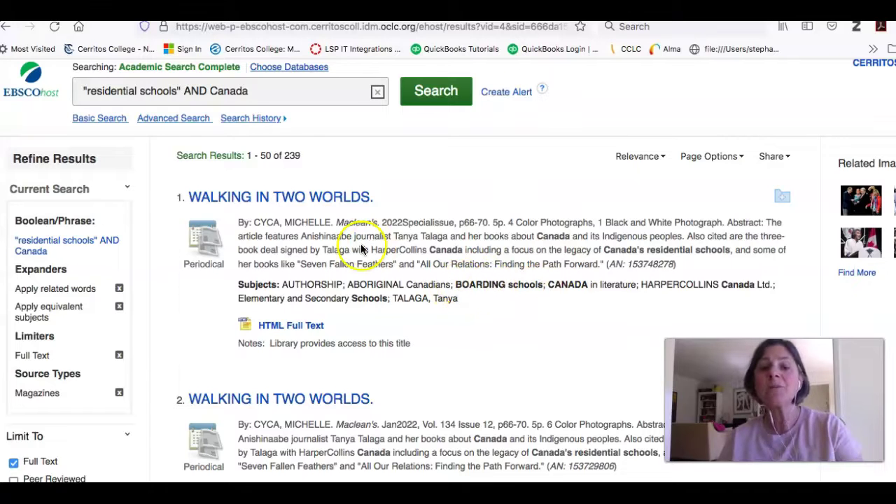
click(334, 197)
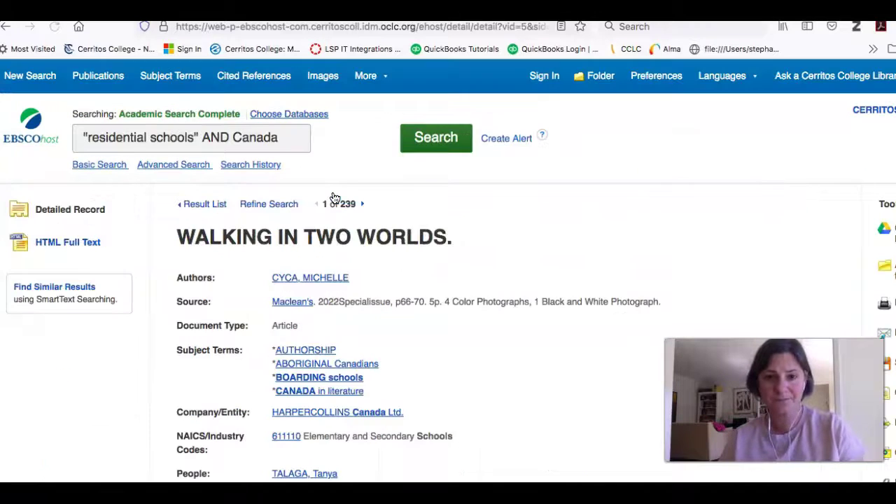
Step: Read through the "Walking in Two Worlds" article, then review its record details and the tools for e-mailing, saving and citing it
scroll(420, 266, down, 4)
scroll(419, 268, down, 11)
scroll(420, 268, down, 9)
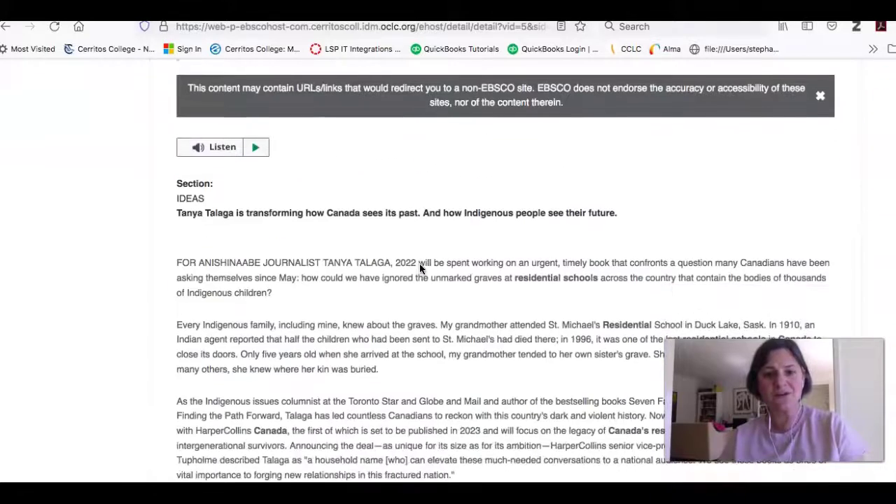
scroll(420, 269, down, 7)
scroll(420, 269, up, 4)
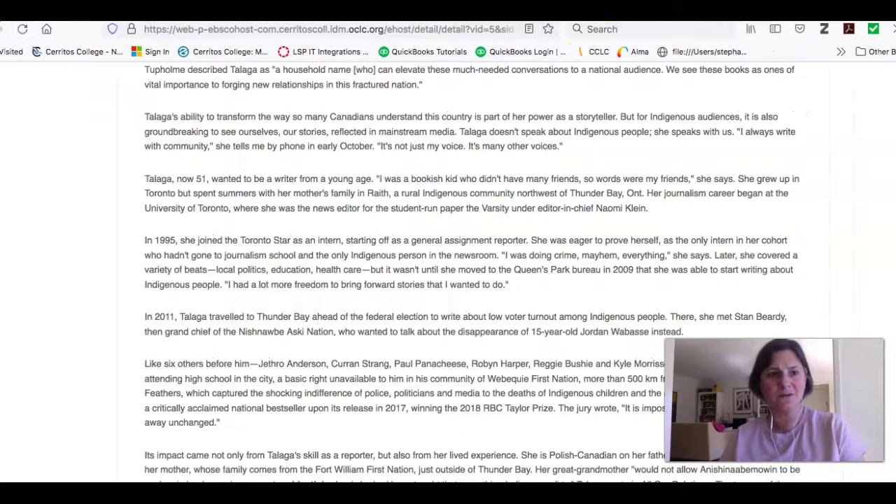
scroll(544, 294, up, 10)
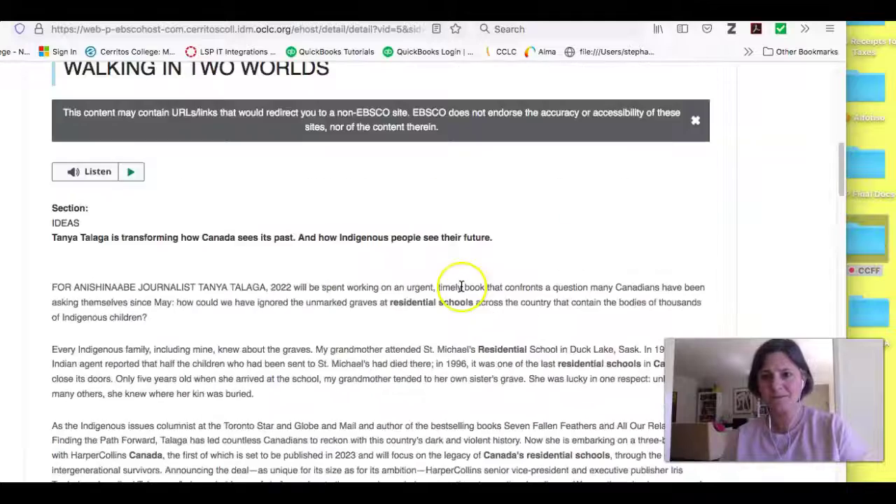
scroll(461, 286, up, 15)
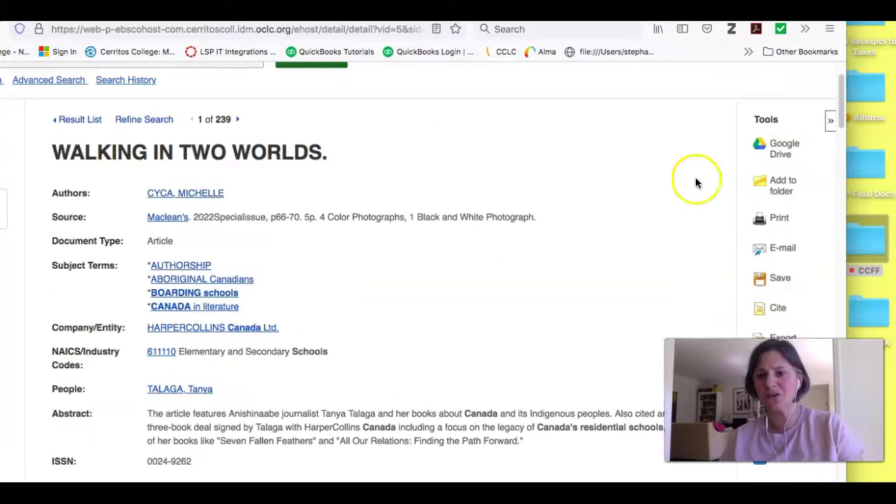
scroll(672, 184, down, 1)
scroll(672, 180, down, 3)
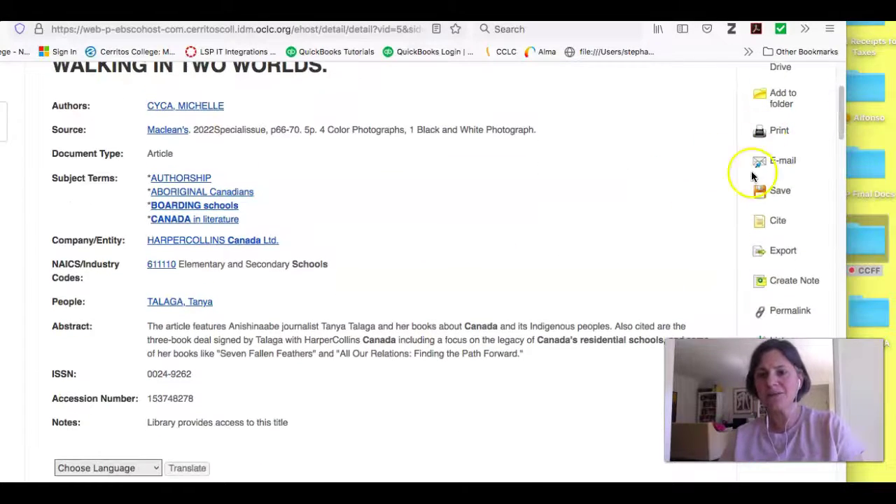
scroll(699, 178, down, 3)
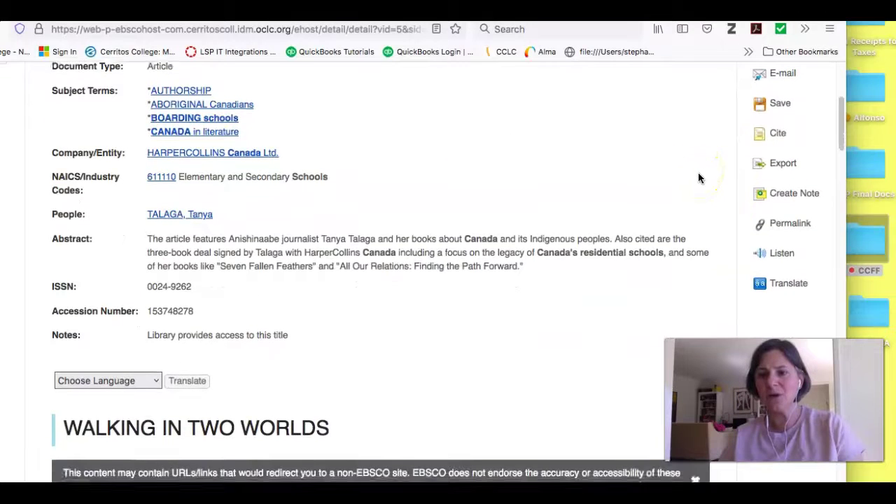
Step: Return from the "Walking in Two Worlds" record to the magazine result list and glance over the first entries
scroll(698, 177, up, 6)
scroll(698, 178, up, 1)
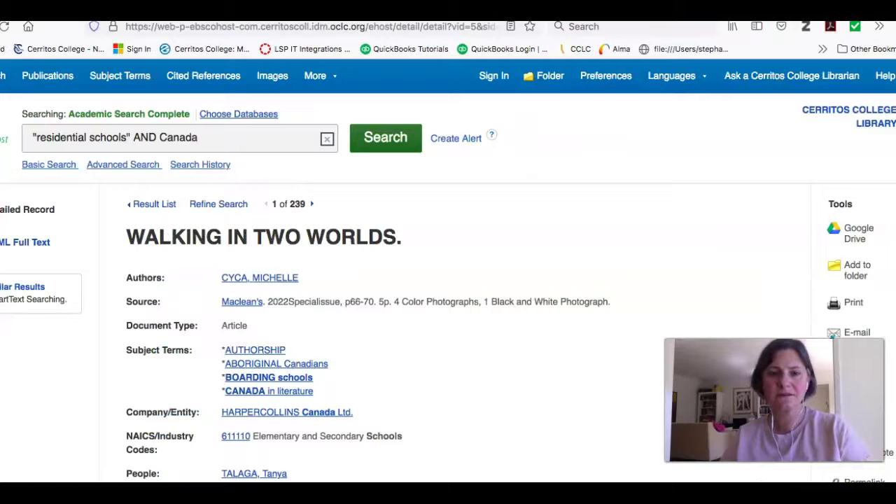
key(super+Left)
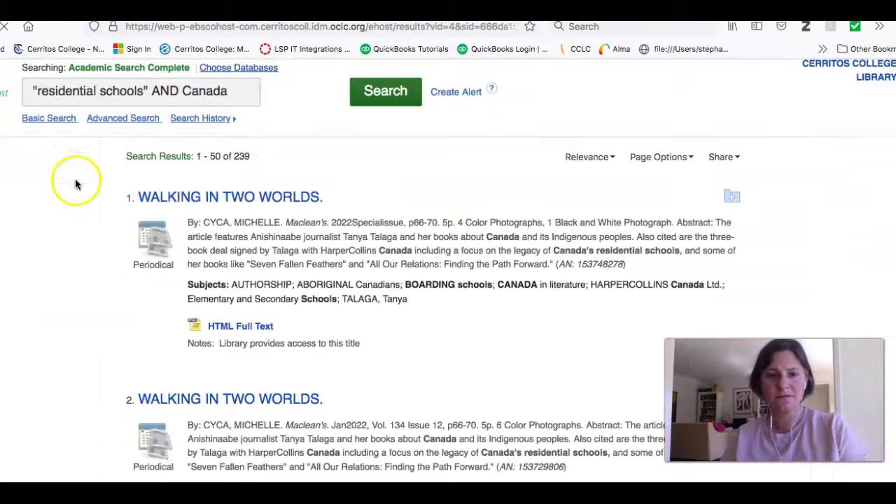
scroll(189, 207, down, 3)
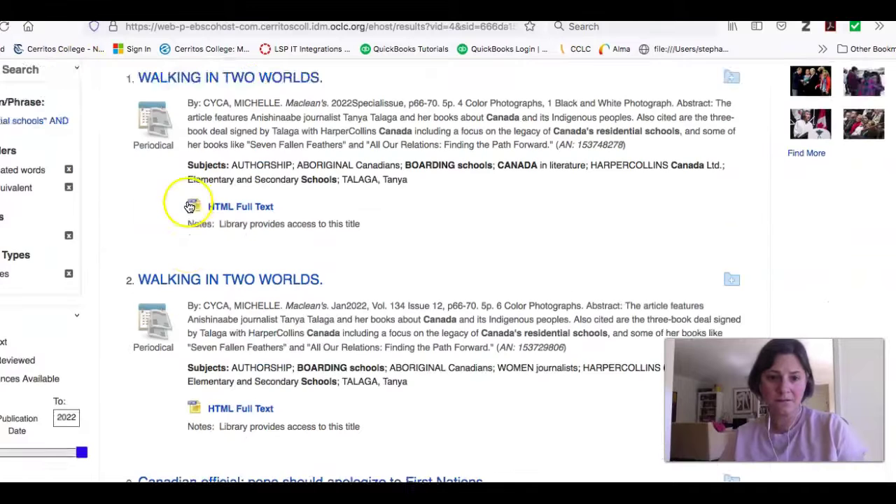
scroll(189, 207, up, 3)
Step: Replace the current query with "animals AND medicine" and run the search in Academic Search Complete
click(220, 141)
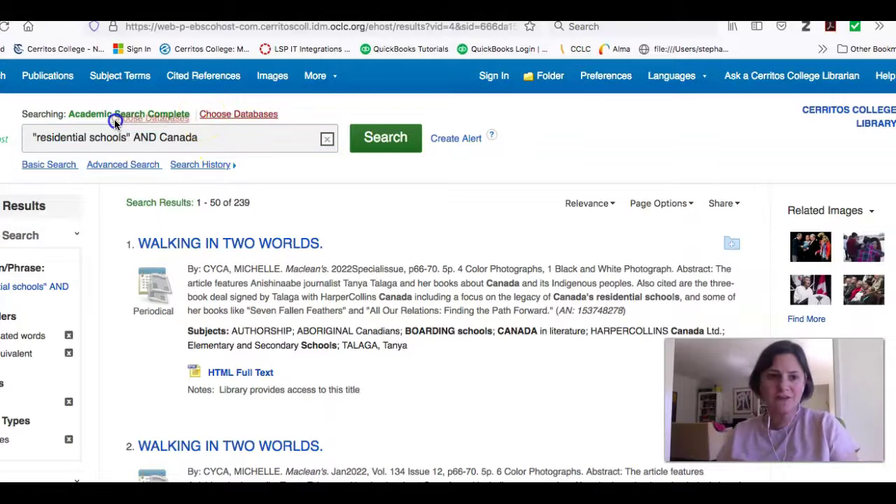
click(239, 138)
drag(239, 139, 34, 137)
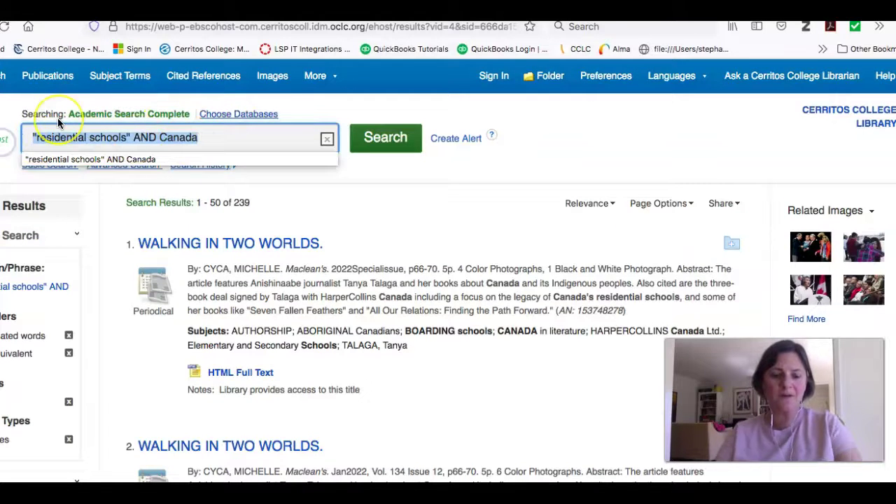
text(animals AND medicine)
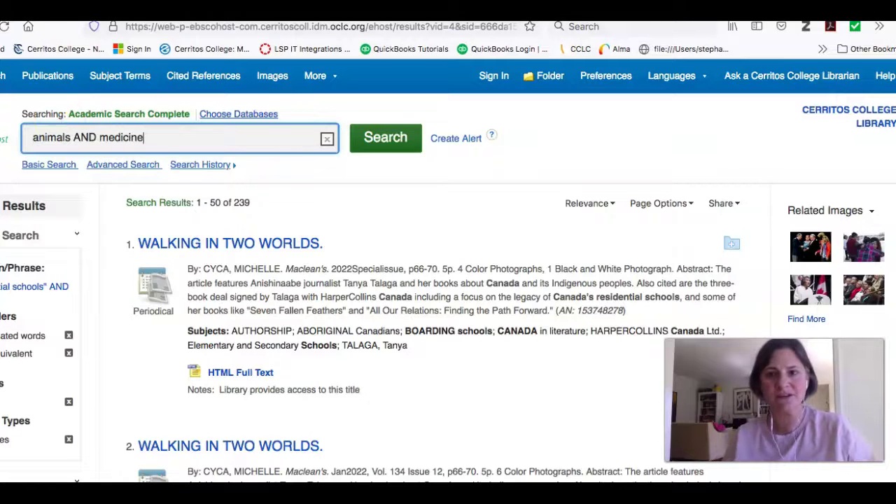
click(386, 139)
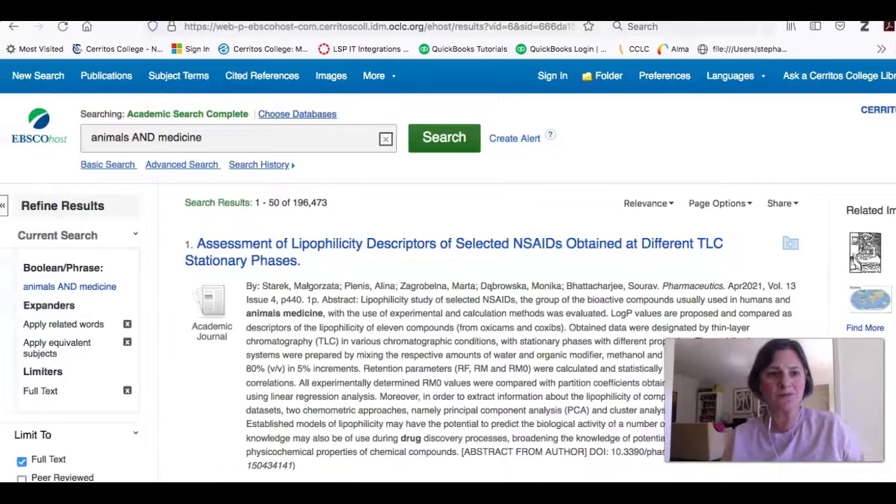
Step: Restrict the animals and medicine results to the Trade Publications source type
scroll(102, 296, down, 3)
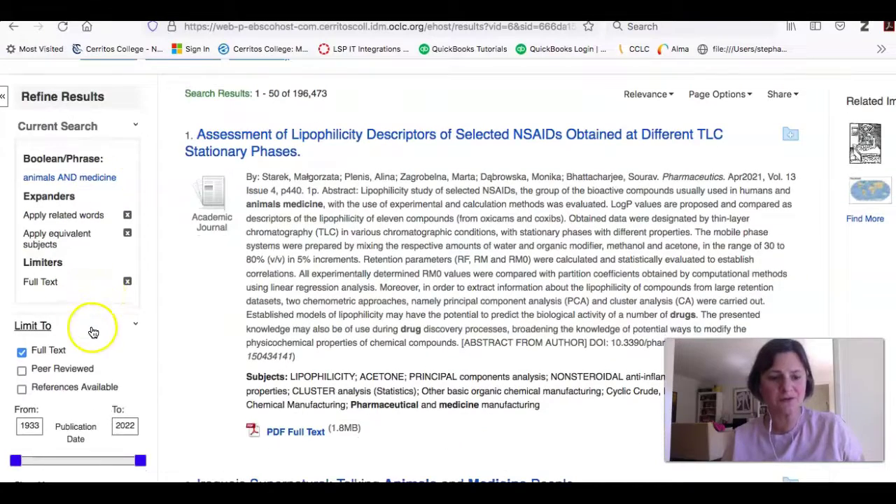
scroll(86, 338, down, 5)
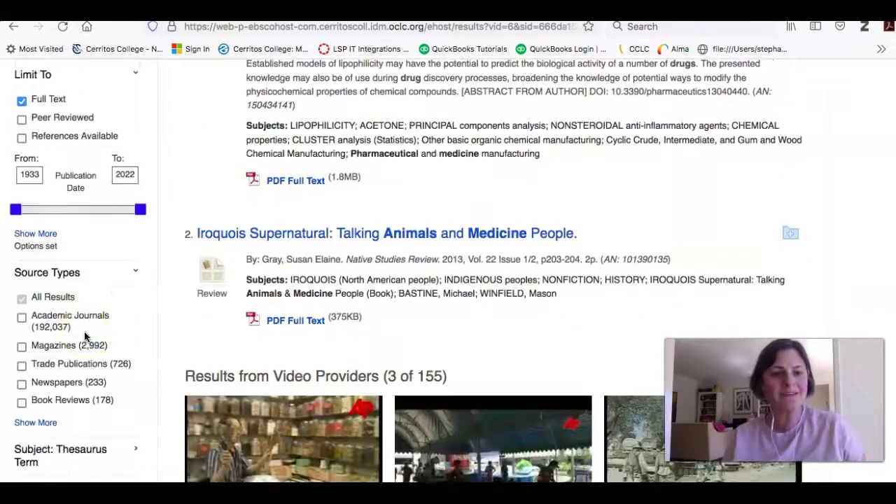
click(23, 367)
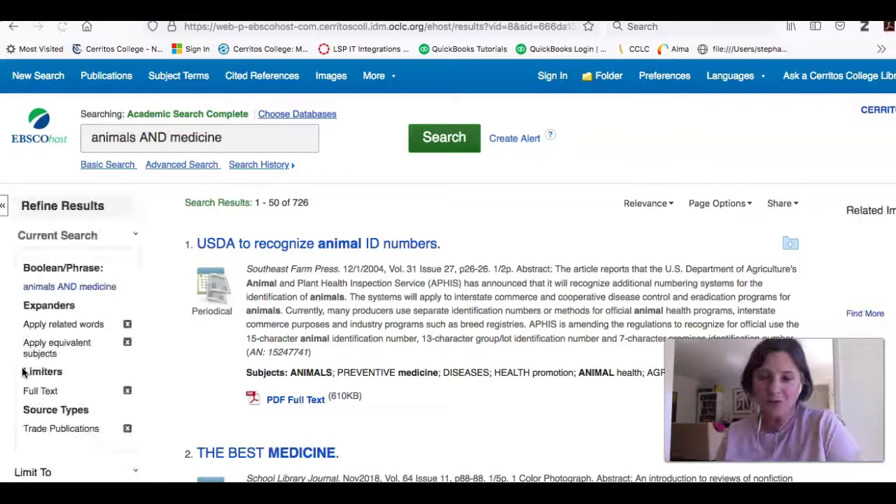
Step: Look over the trade publication results, checking the article titles, abstracts, subjects and full-text formats
scroll(23, 371, down, 5)
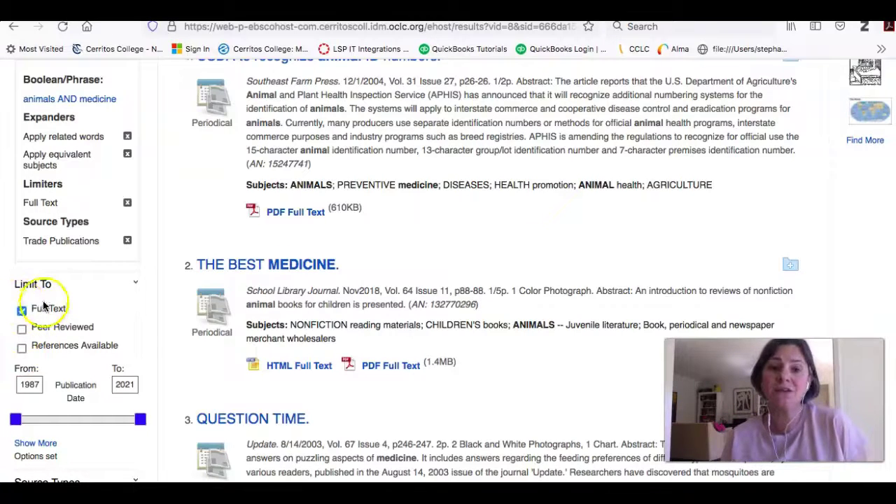
scroll(256, 292, up, 3)
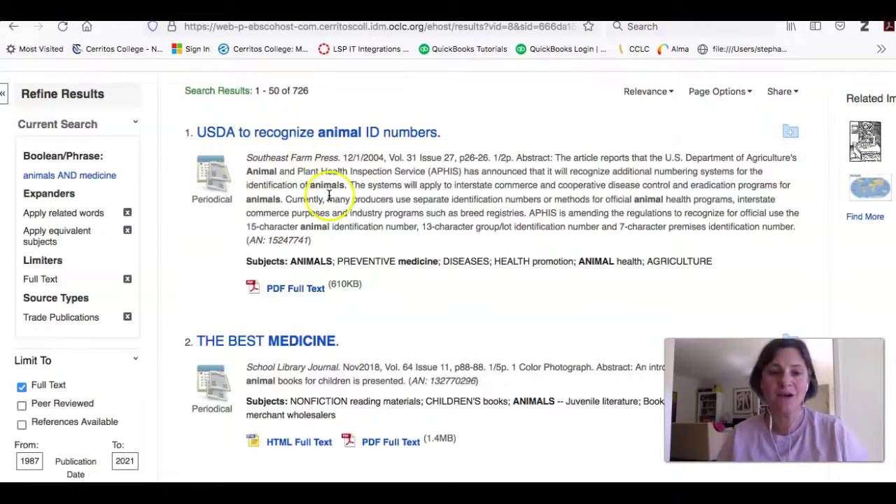
scroll(331, 195, down, 3)
scroll(329, 195, down, 3)
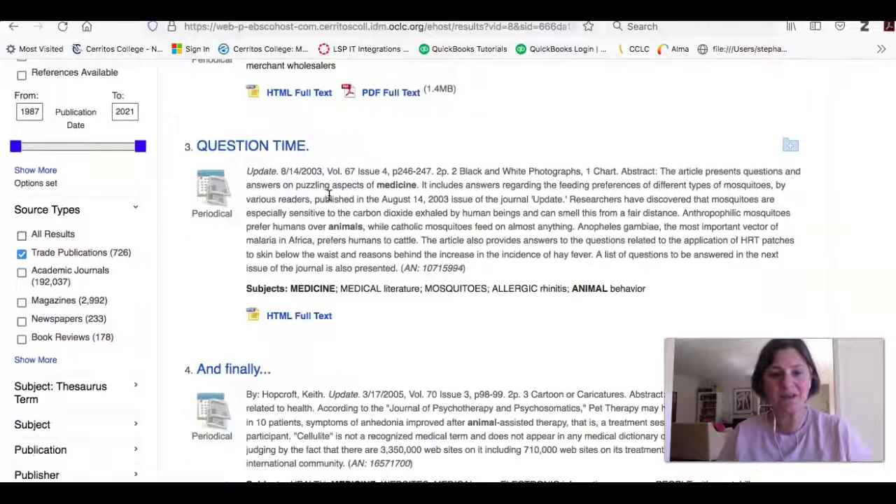
scroll(329, 194, down, 3)
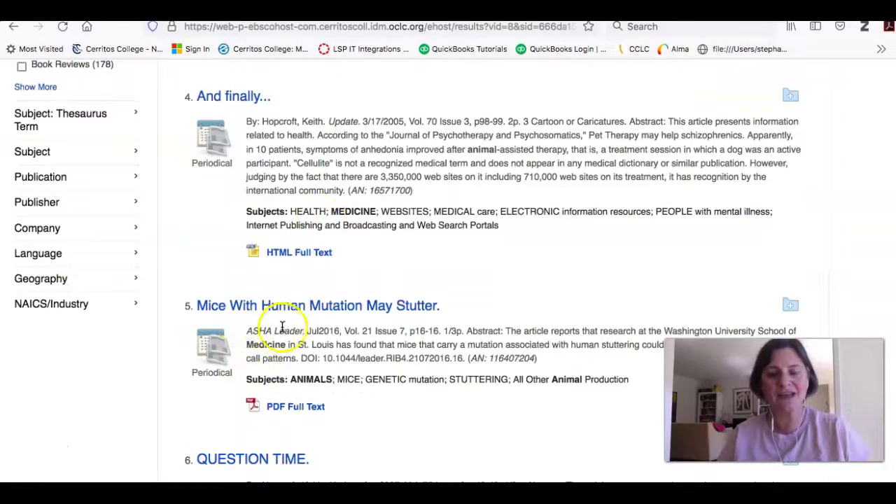
scroll(287, 323, up, 3)
scroll(286, 325, up, 3)
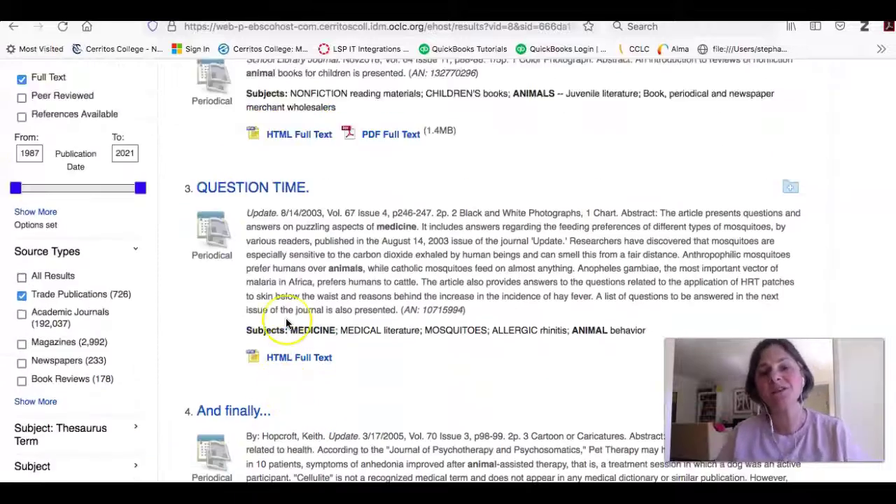
scroll(286, 324, up, 2)
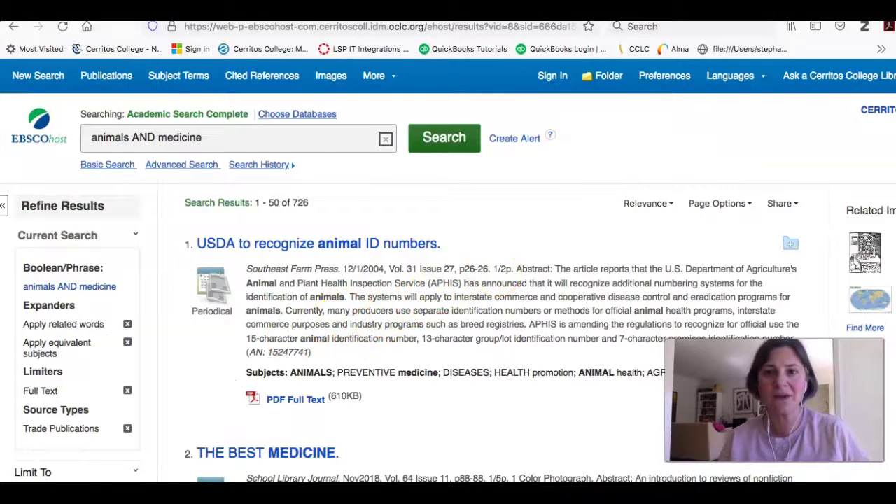
Step: Switch back to the Cerritos College library guide and open the librarian chat form
key(ctrl+shift+Tab)
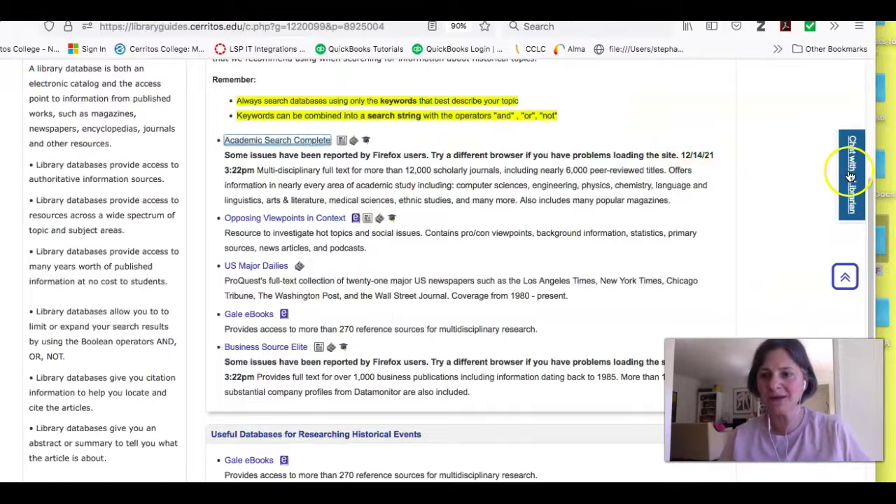
click(850, 176)
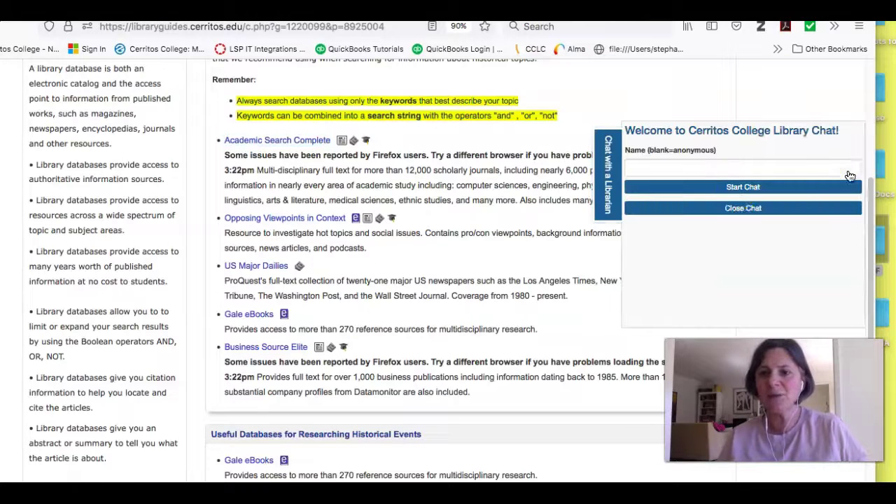